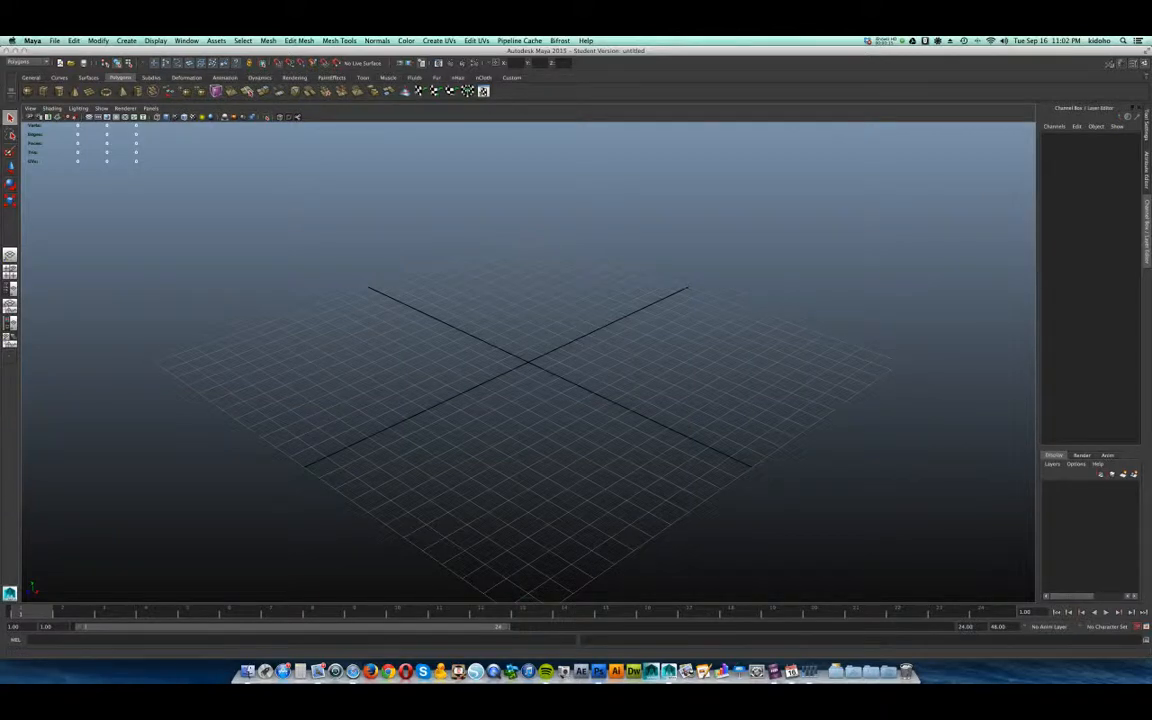
- Start a new project in the Project Window and name it Image Plane Demo
{"action": "left_click", "coordinate": [55, 41]}
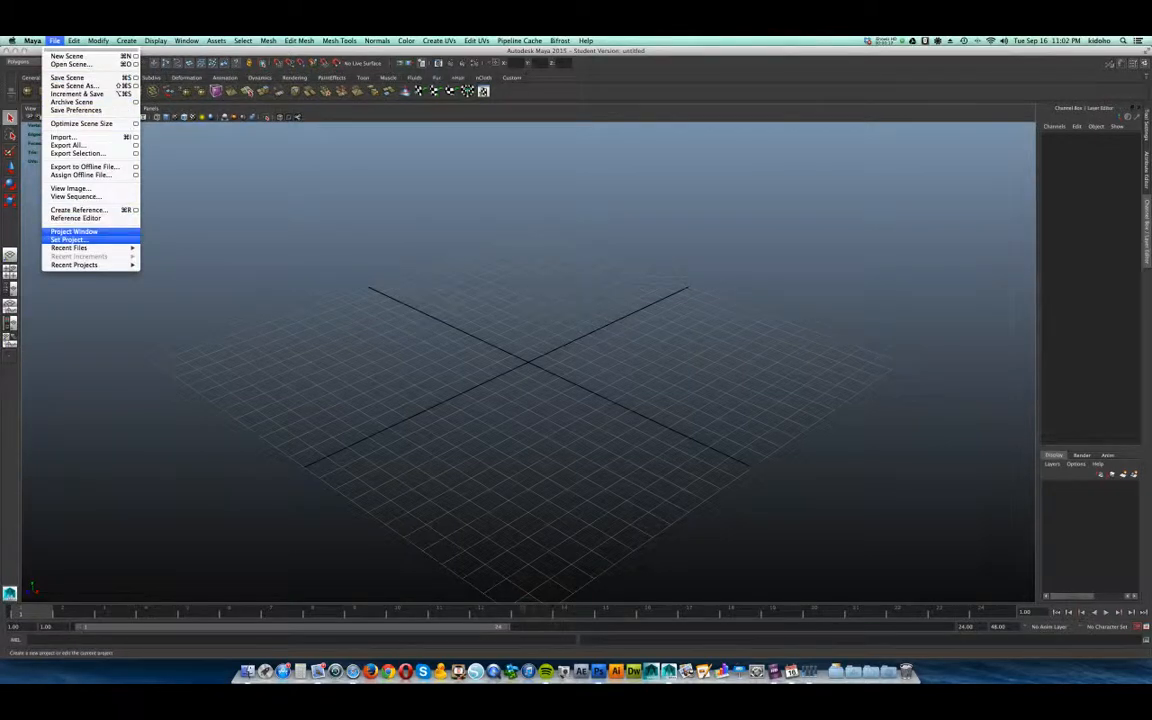
{"action": "left_click", "coordinate": [73, 231]}
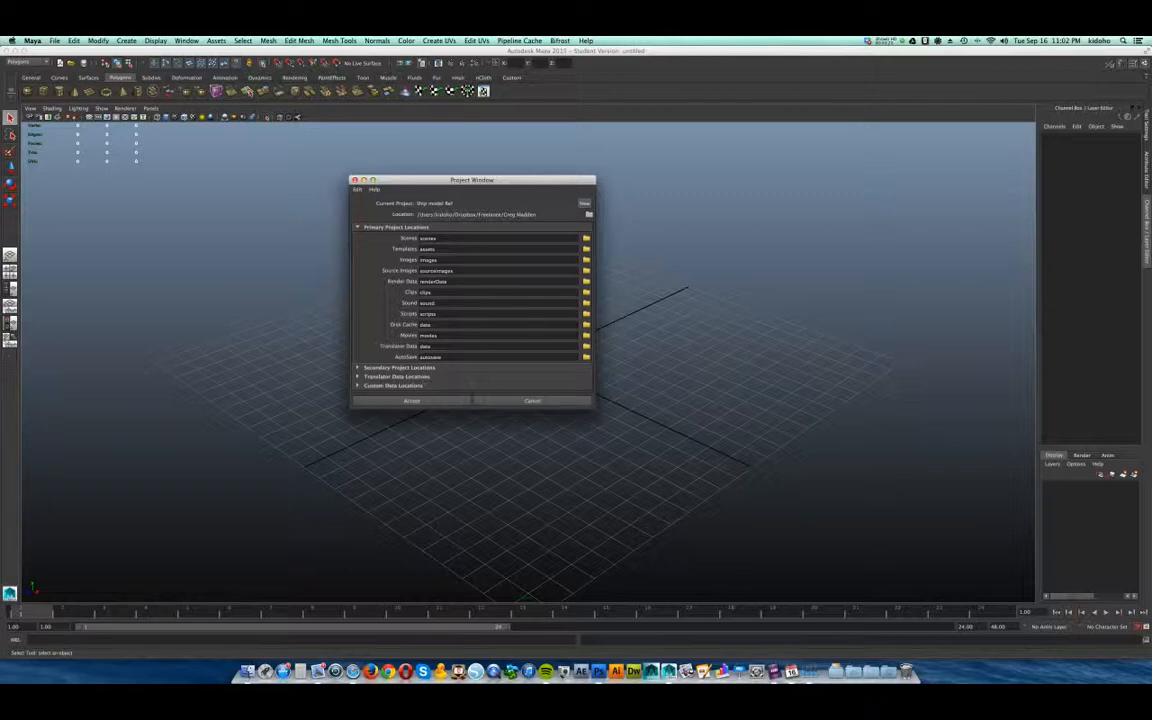
{"action": "left_click", "coordinate": [585, 203]}
{"action": "double_click", "coordinate": [430, 203]}
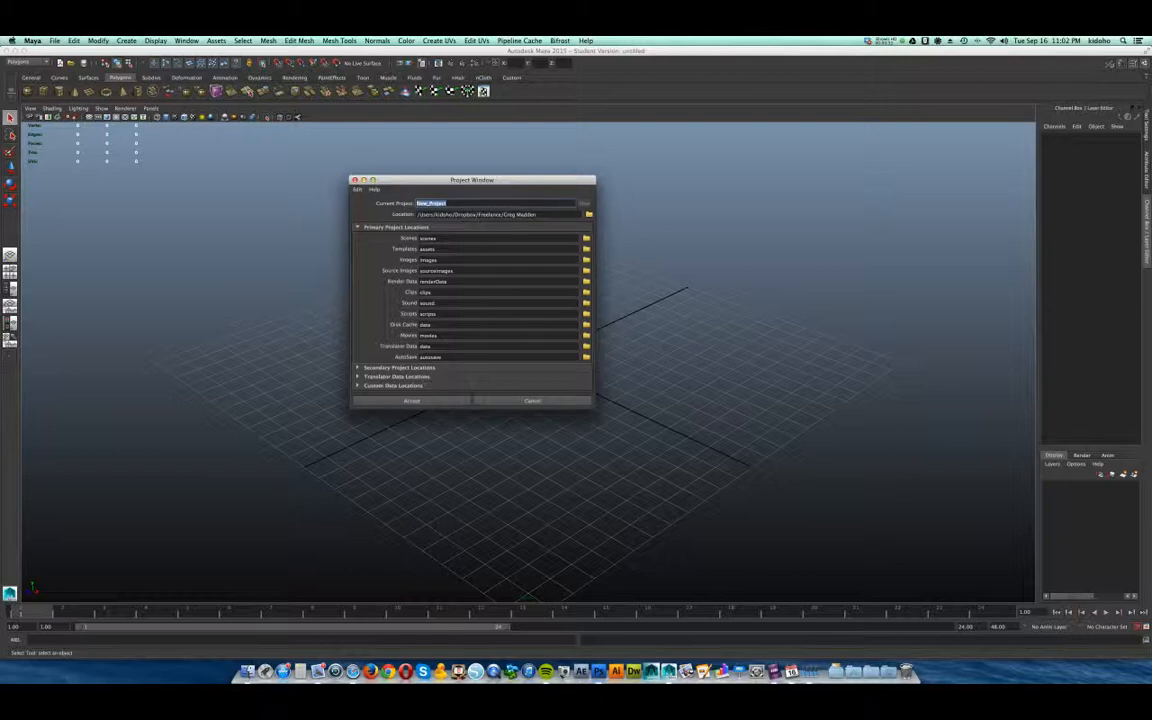
{"action": "type", "text": "Image Plane Demo"}
- Set the new project's location to the Google Drive folder and accept the project settings
{"action": "left_click", "coordinate": [589, 214]}
{"action": "left_click_drag", "start_coordinate": [580, 154], "coordinate": [748, 183]}
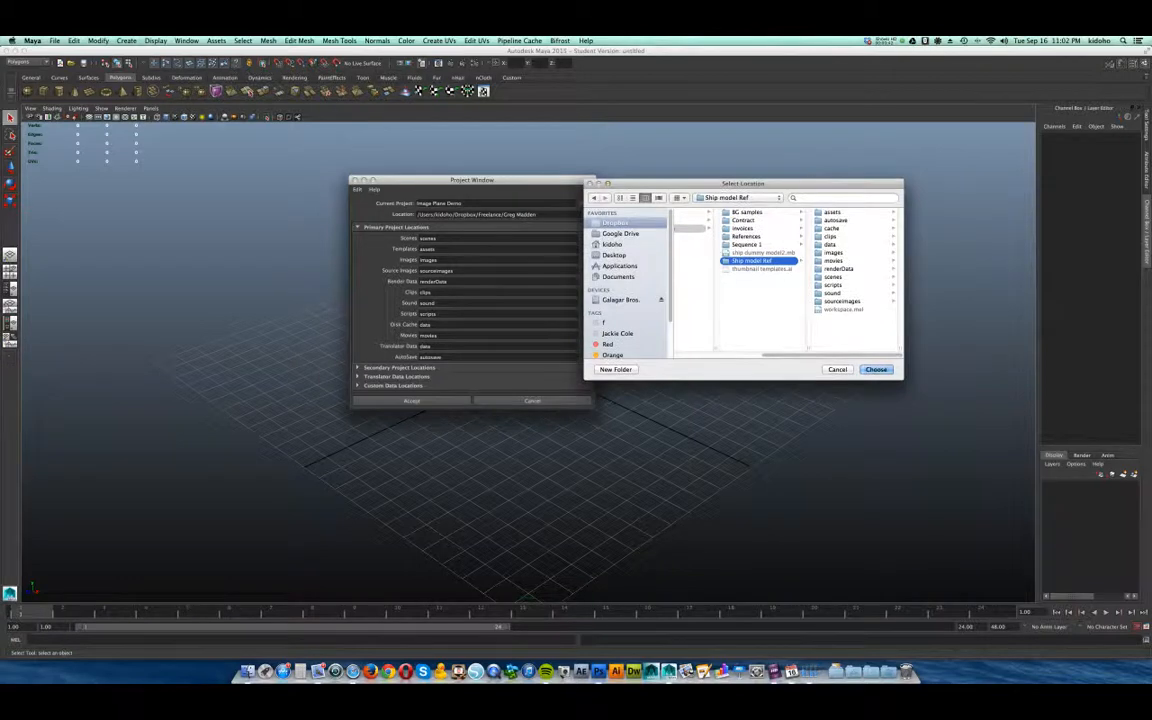
{"action": "left_click", "coordinate": [622, 233]}
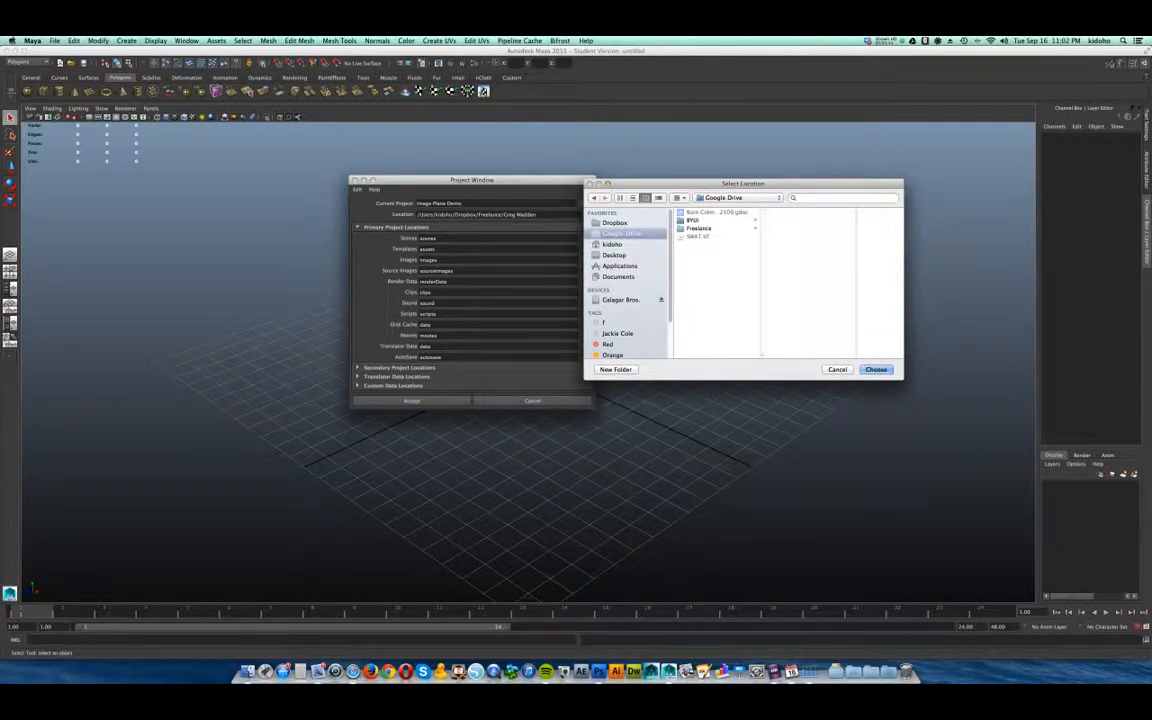
{"action": "key", "text": "Return"}
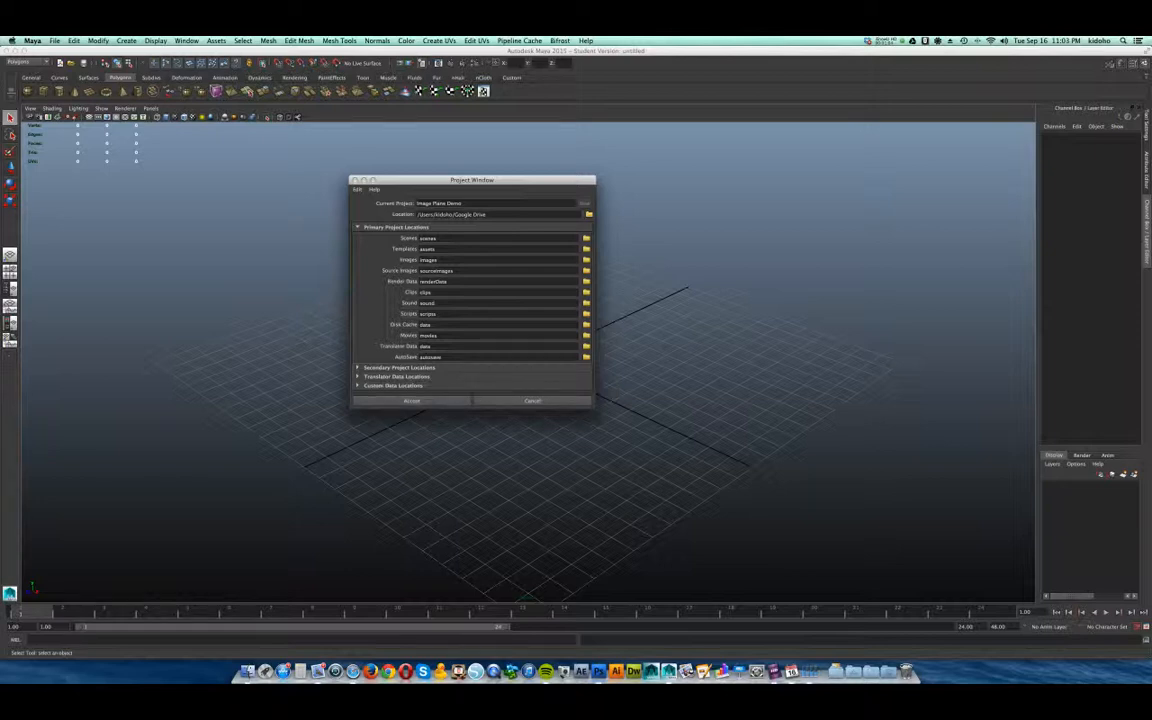
{"action": "left_click", "coordinate": [411, 401]}
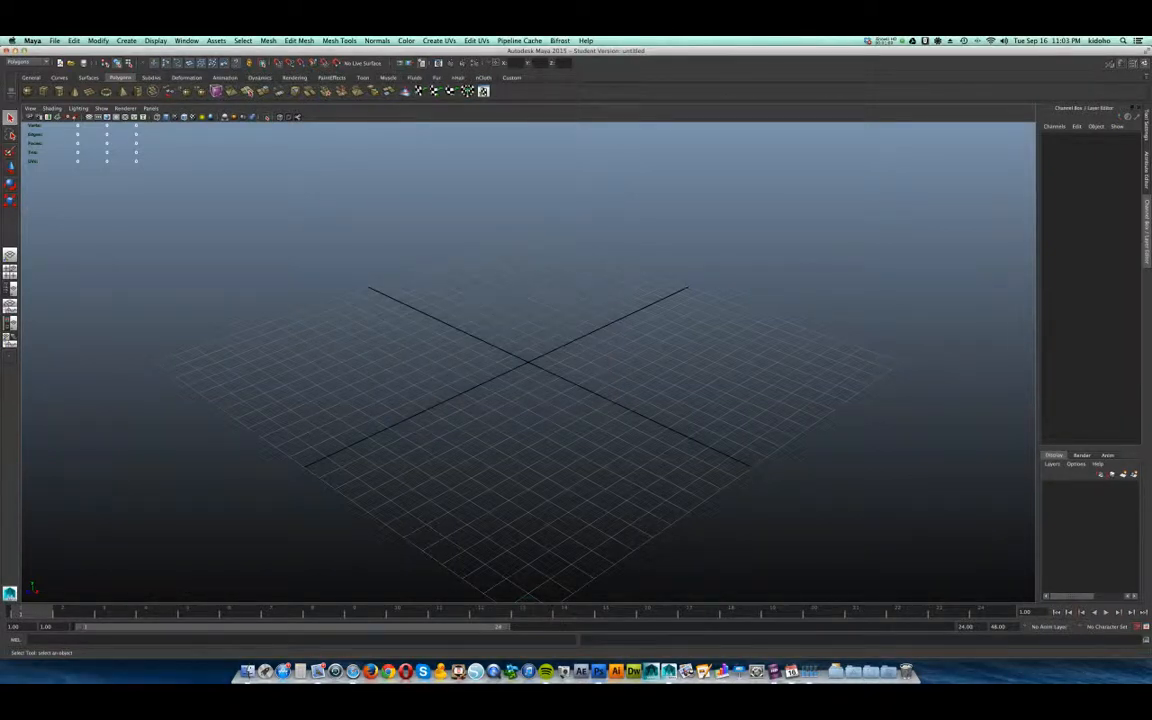
- Switch to Finder and open the sourceimages folder of the Image Plane Demo project
{"action": "key", "text": "super+Tab"}
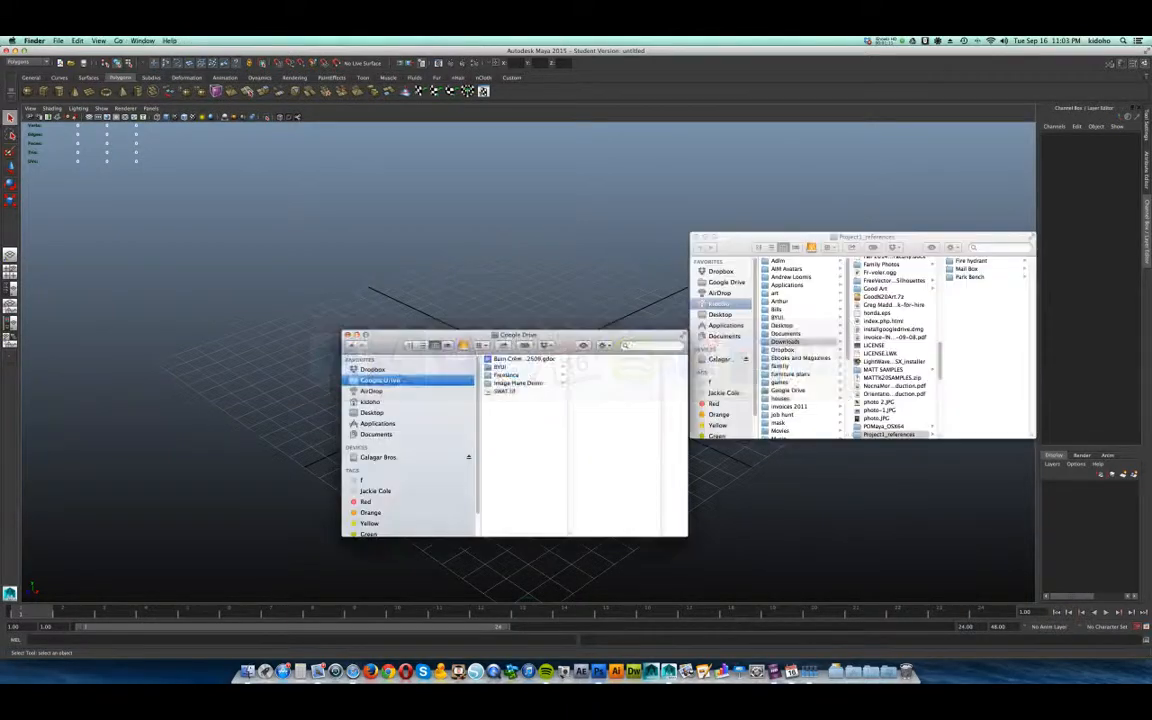
{"action": "left_click_drag", "start_coordinate": [560, 335], "coordinate": [440, 289]}
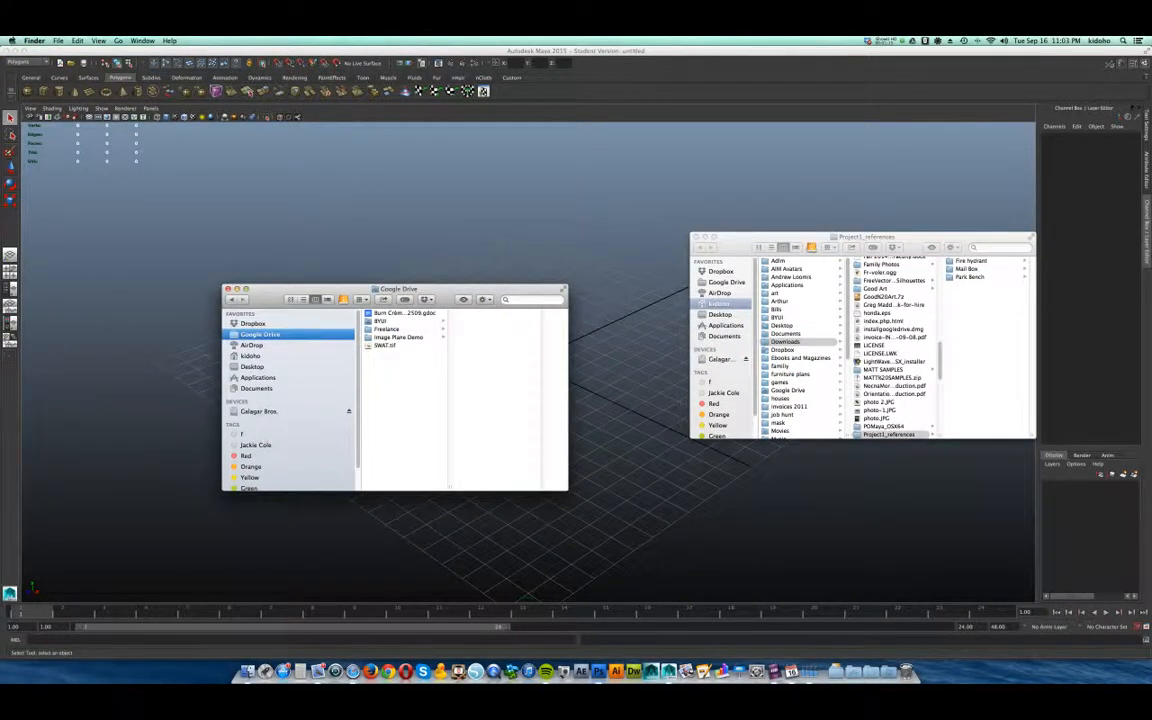
{"action": "left_click", "coordinate": [398, 337]}
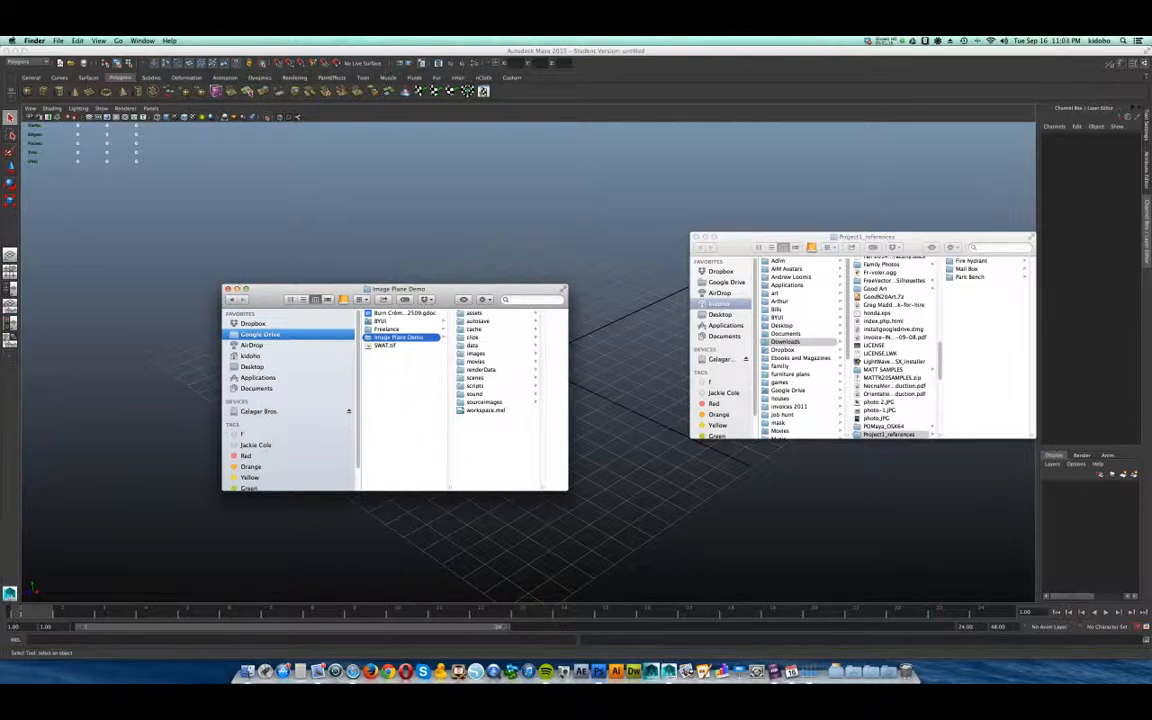
{"action": "left_click", "coordinate": [484, 402]}
- Move mailbox_front.jpg, mailbox_side.jpg and mailbox_top.jpg from the Mail Box reference folder into the project's sourceimages folder
{"action": "left_click_drag", "start_coordinate": [810, 237], "coordinate": [677, 241]}
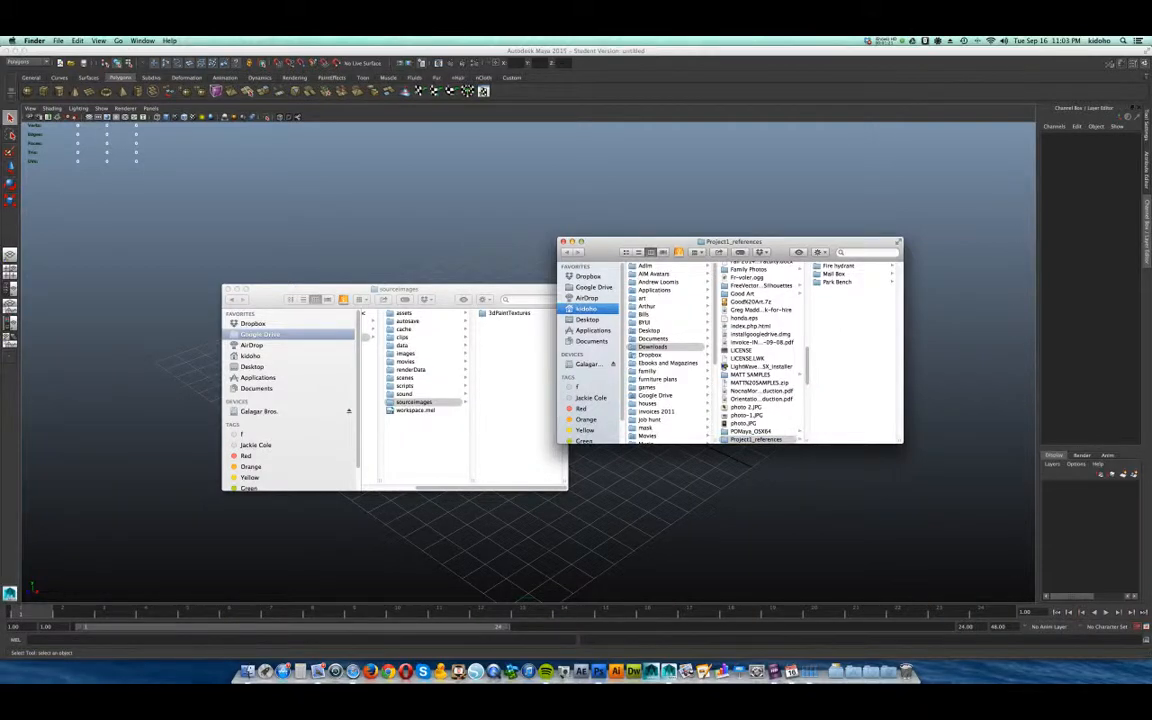
{"action": "left_click", "coordinate": [834, 274]}
{"action": "left_click", "coordinate": [846, 266]}
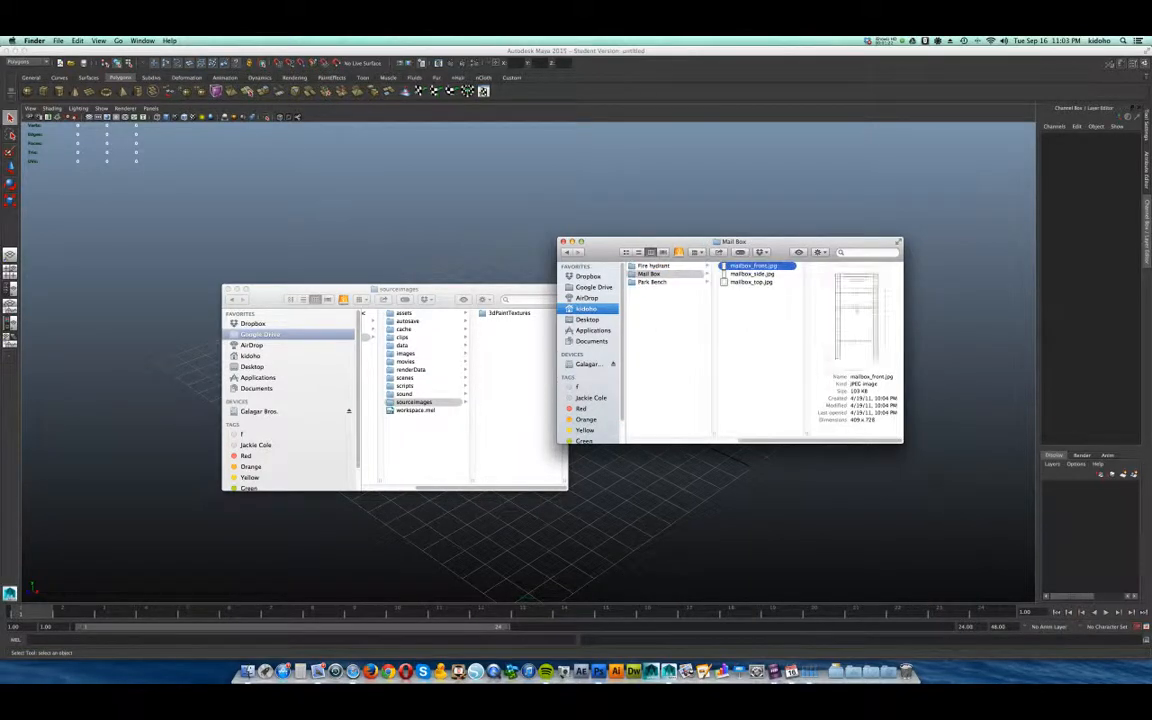
{"action": "left_click", "coordinate": [751, 282], "text": "shift"}
{"action": "left_click_drag", "start_coordinate": [751, 282], "coordinate": [508, 380]}
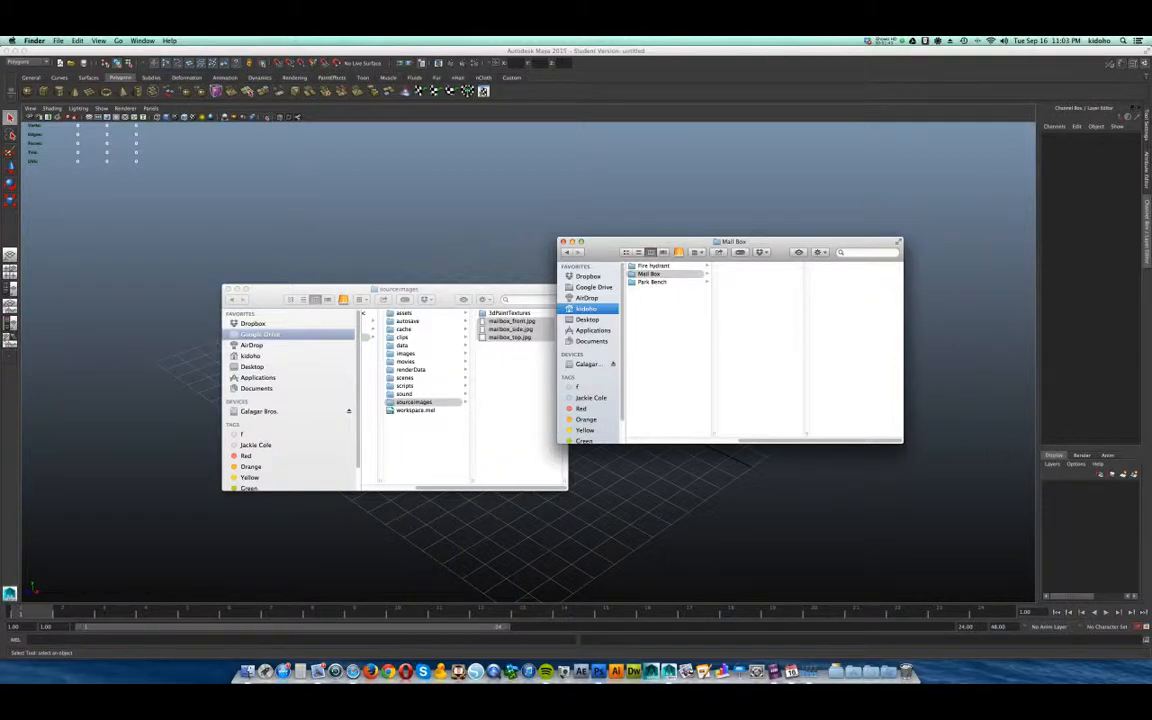
- Switch back to Maya and create a new Front orthographic camera view
{"action": "key", "text": "super+Tab"}
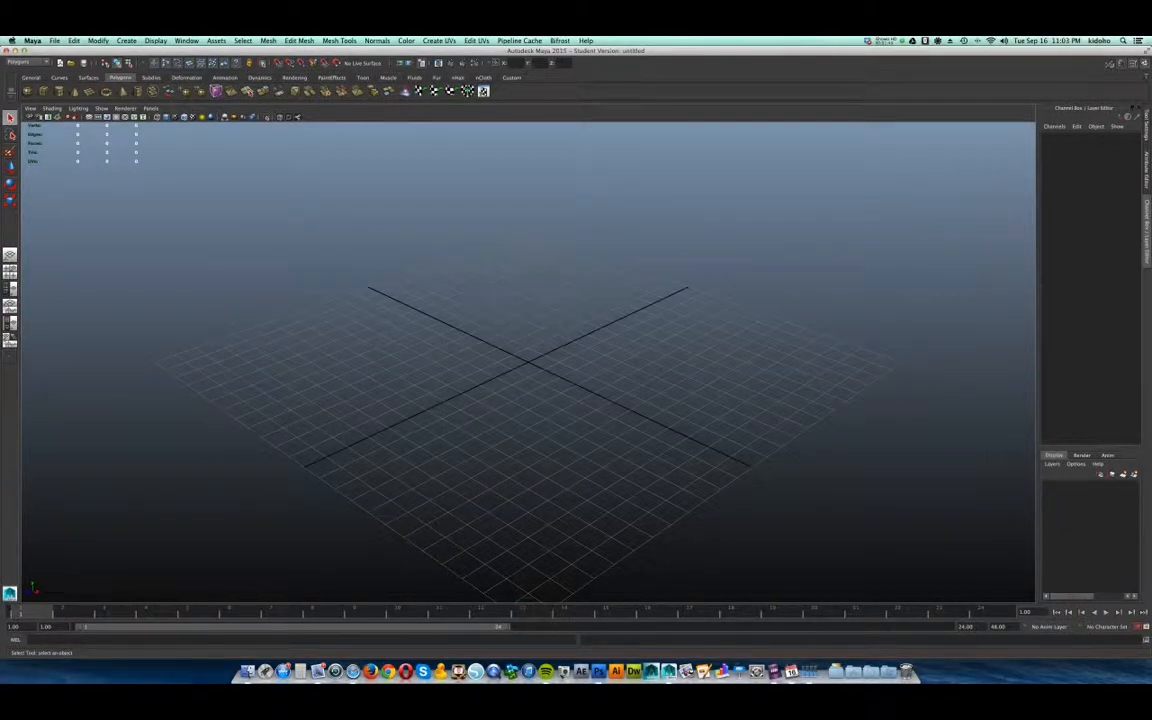
{"action": "left_click", "coordinate": [150, 108]}
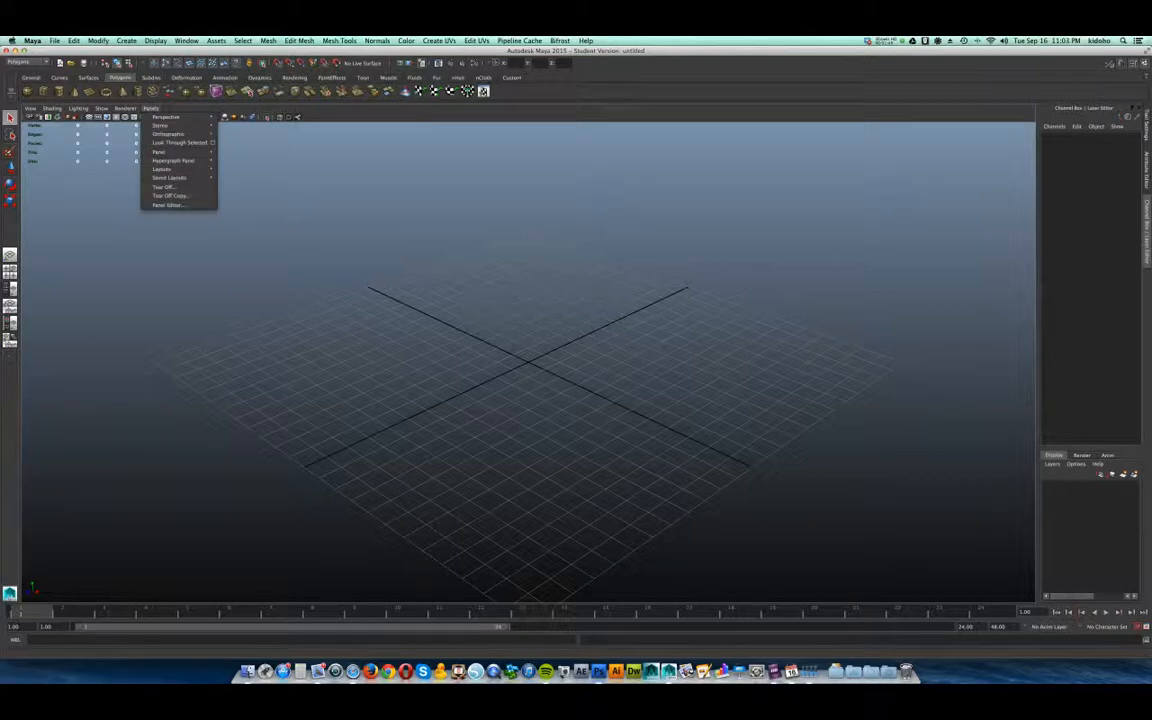
{"action": "mouse_move", "coordinate": [168, 134]}
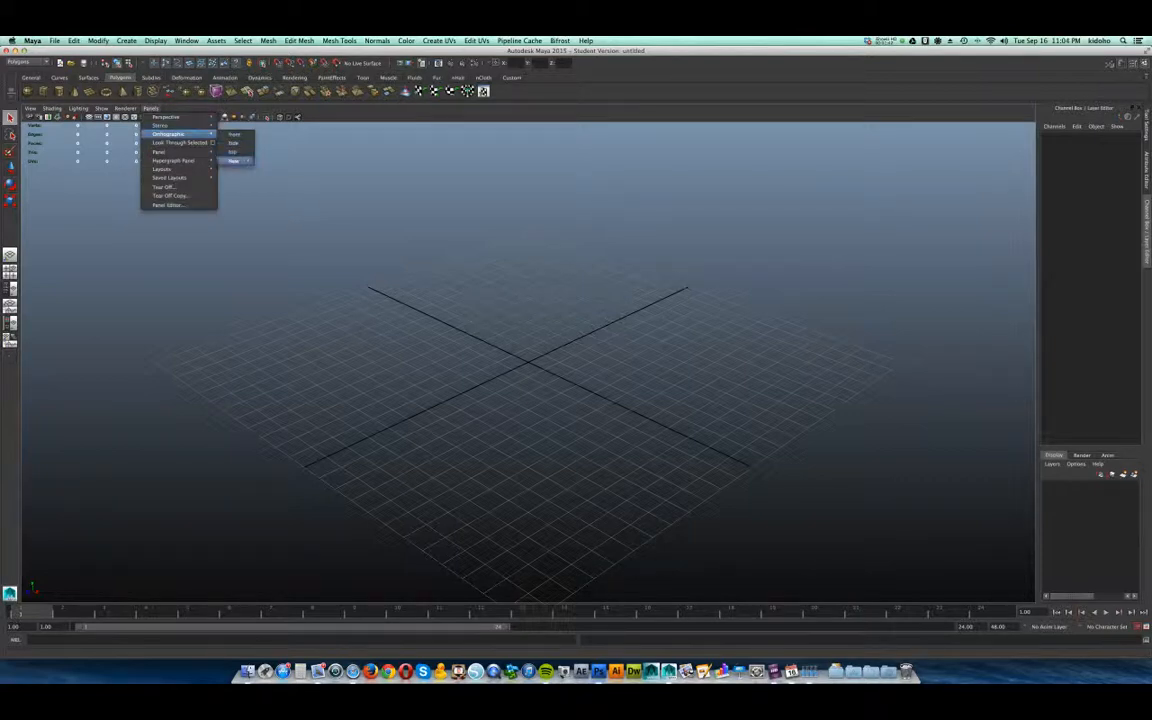
{"action": "mouse_move", "coordinate": [238, 161]}
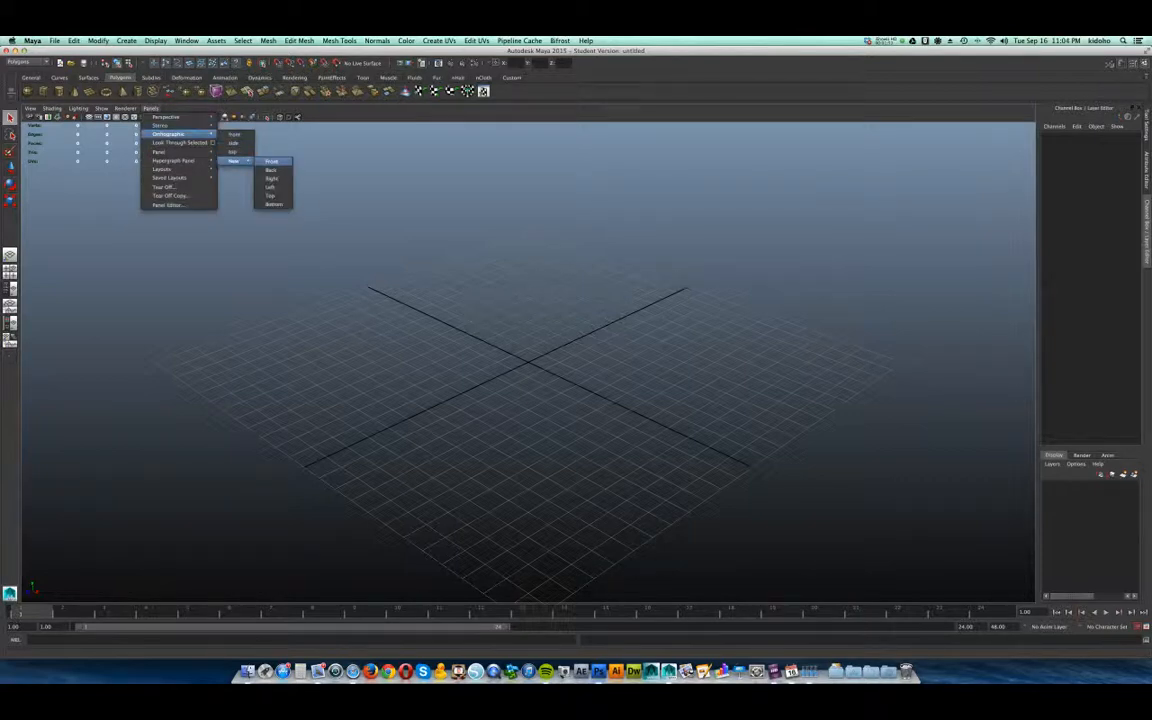
{"action": "left_click", "coordinate": [271, 161]}
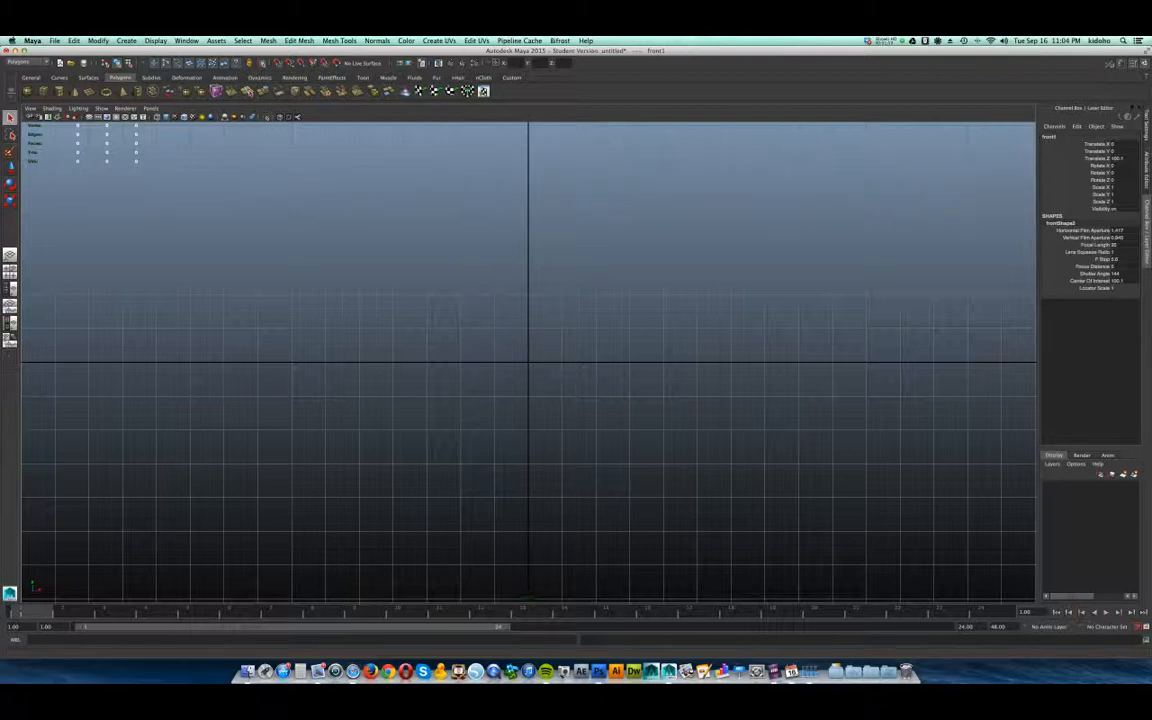
- Show the new front camera's attributes and create an image plane from its Environment settings
{"action": "key", "text": "ctrl+a"}
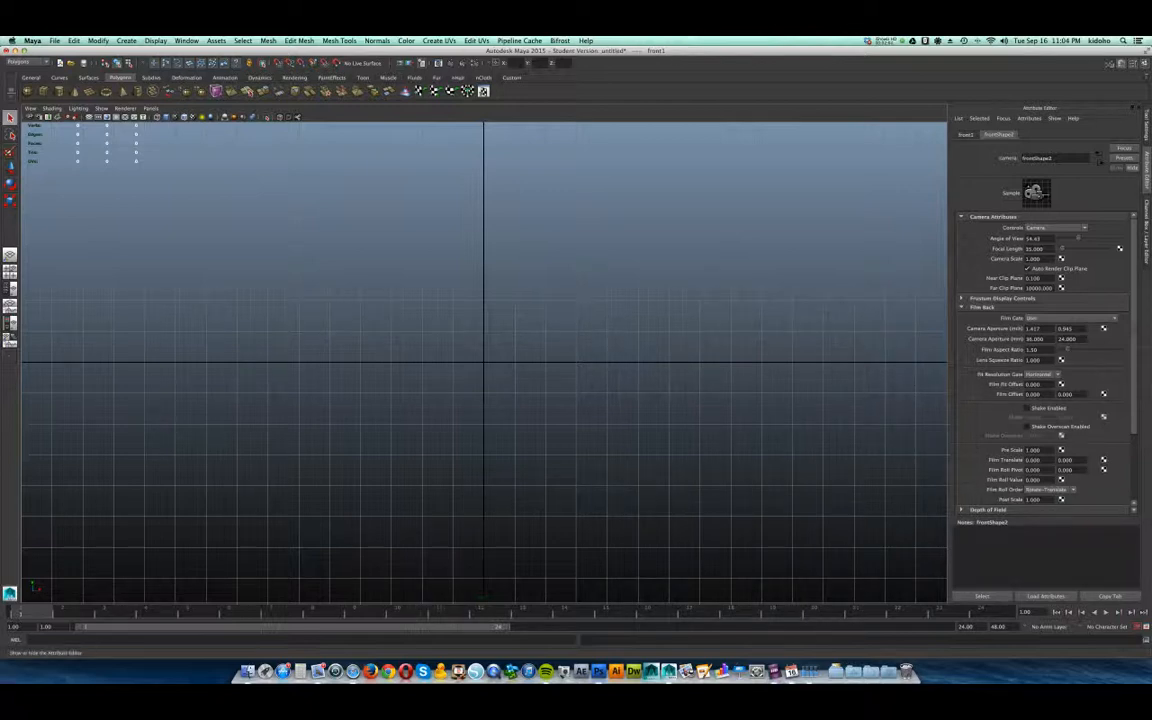
{"action": "key", "text": "ctrl+a"}
{"action": "key", "text": "ctrl+a"}
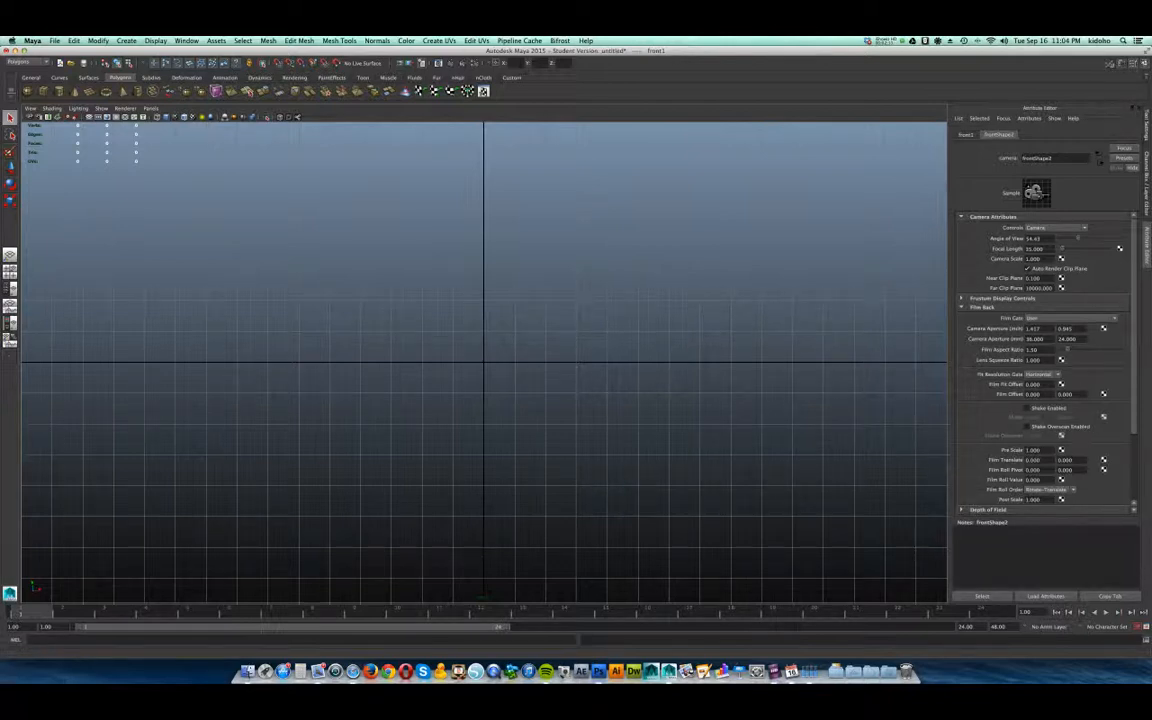
{"action": "left_click", "coordinate": [963, 217]}
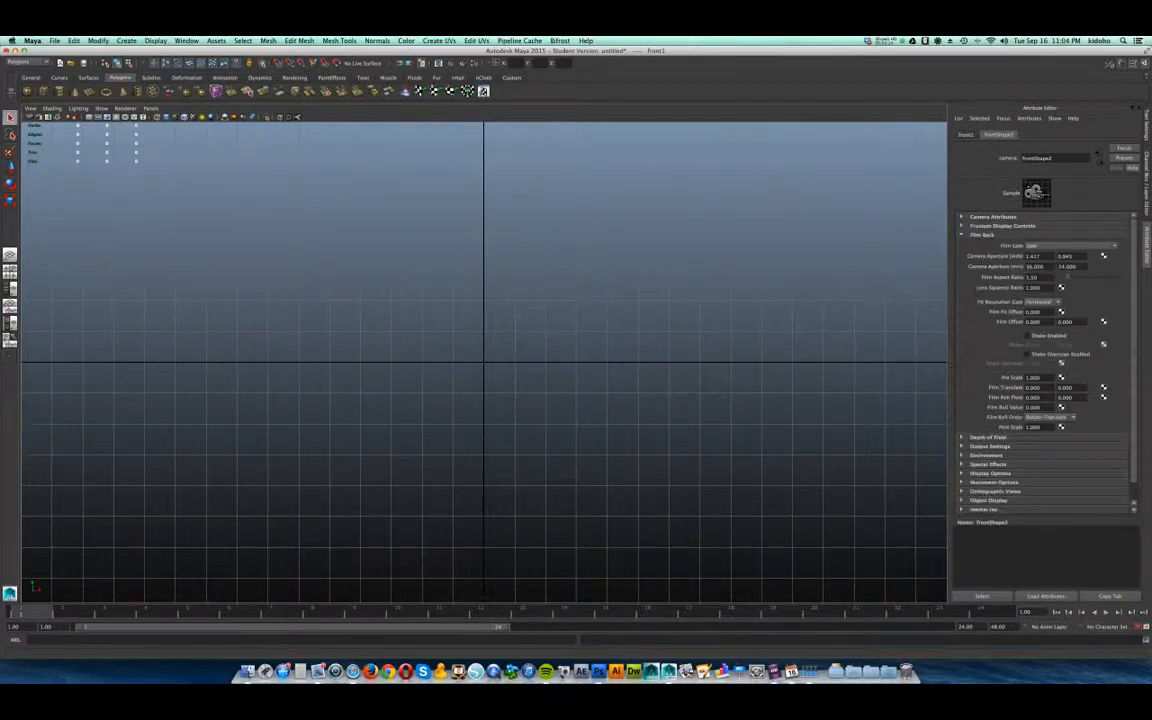
{"action": "left_click", "coordinate": [963, 235]}
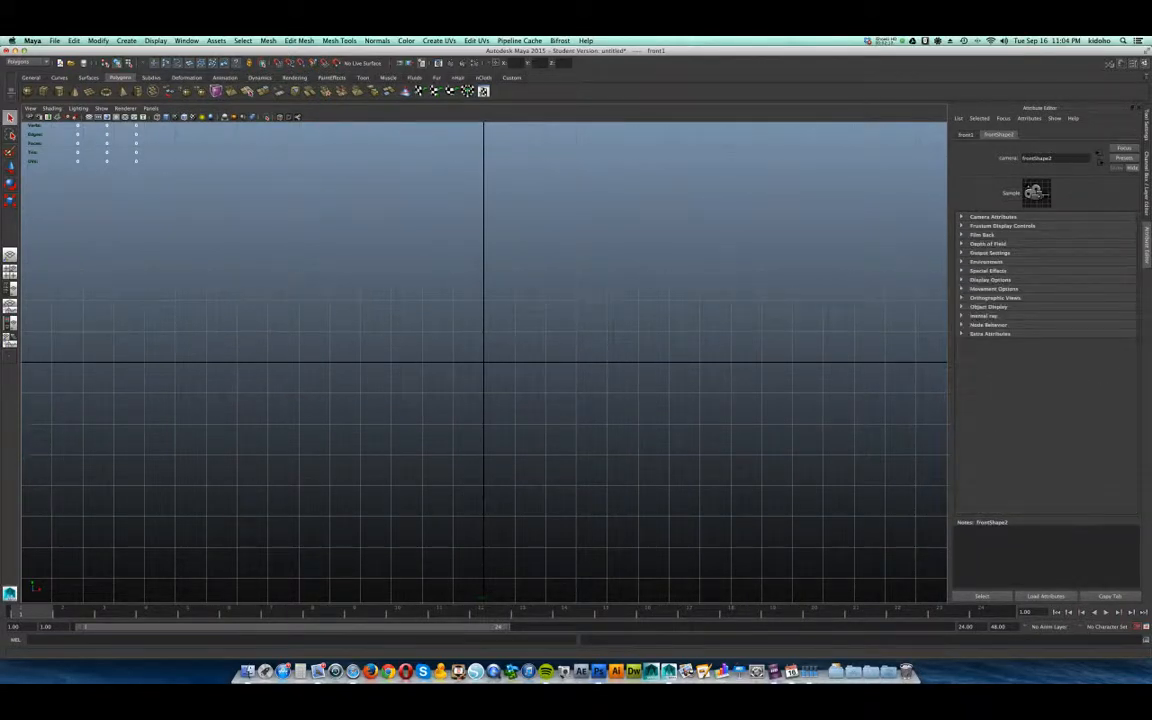
{"action": "left_click", "coordinate": [963, 262]}
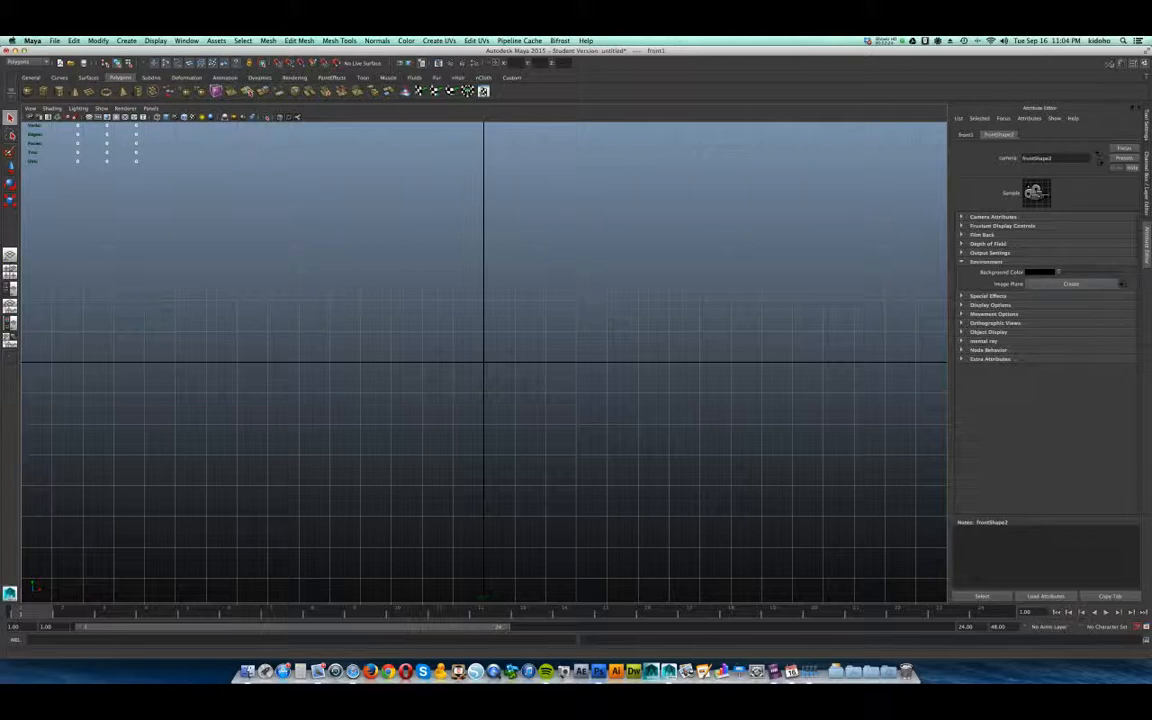
{"action": "left_click", "coordinate": [1071, 284]}
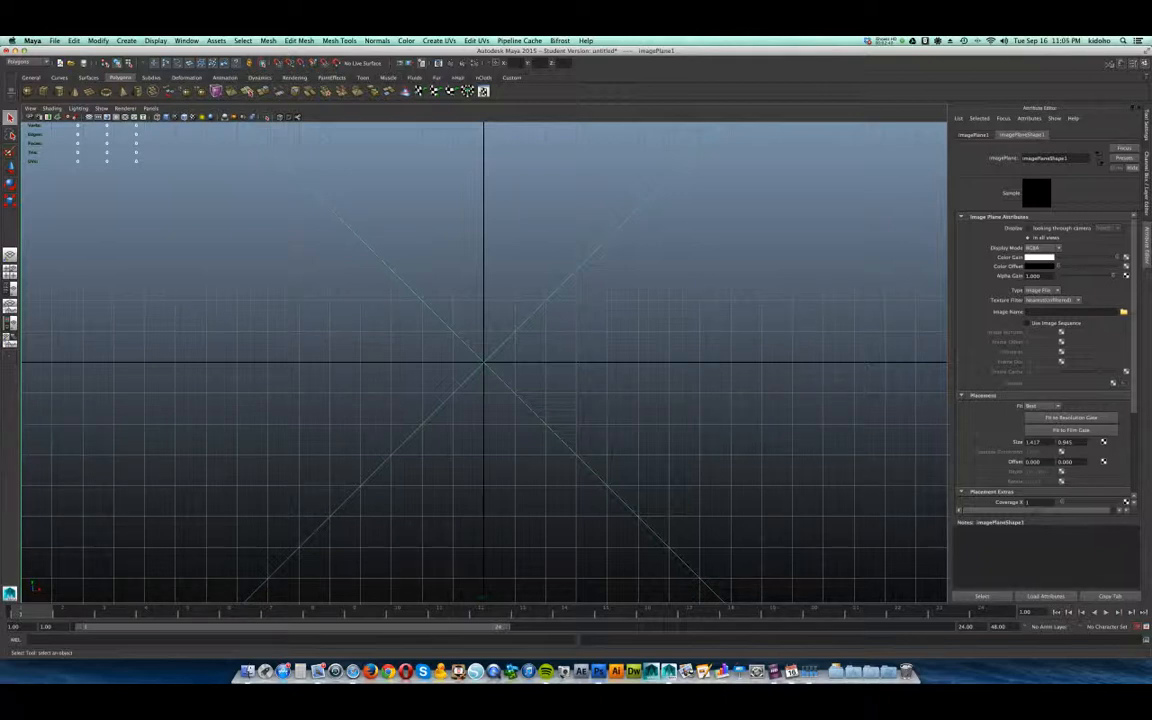
- Load mailbox_front.jpg from sourceimages as the front image plane's image
{"action": "left_click", "coordinate": [1124, 312]}
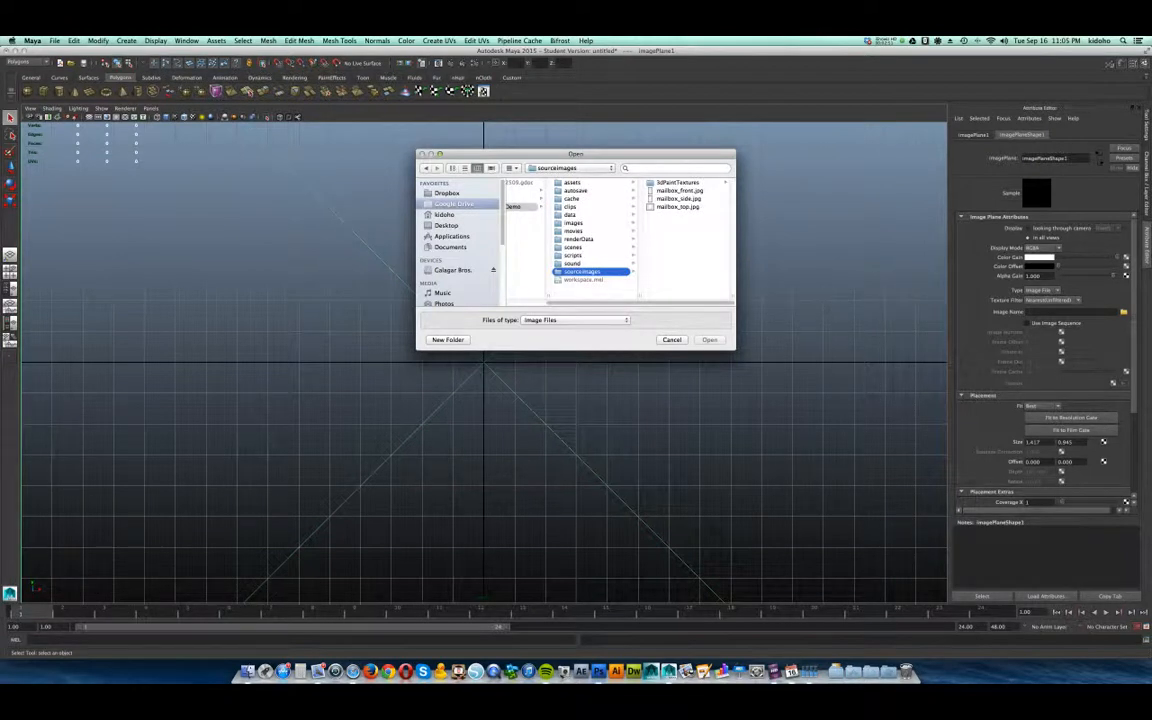
{"action": "left_click", "coordinate": [680, 190]}
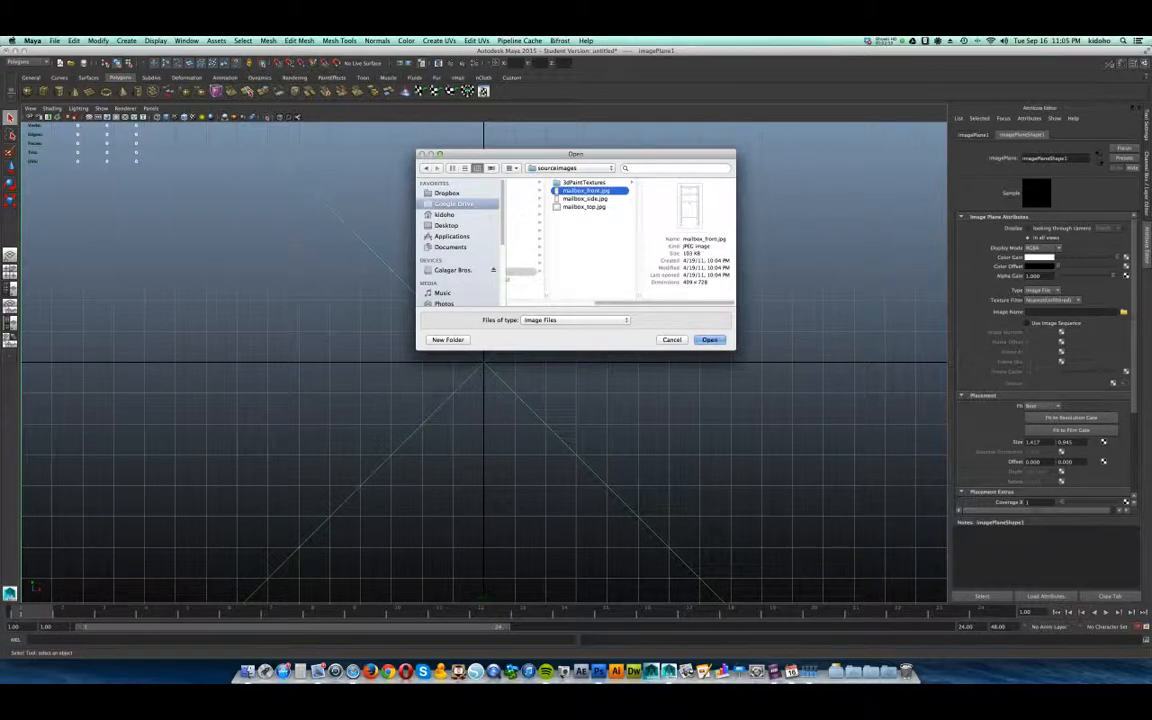
{"action": "left_click", "coordinate": [710, 340]}
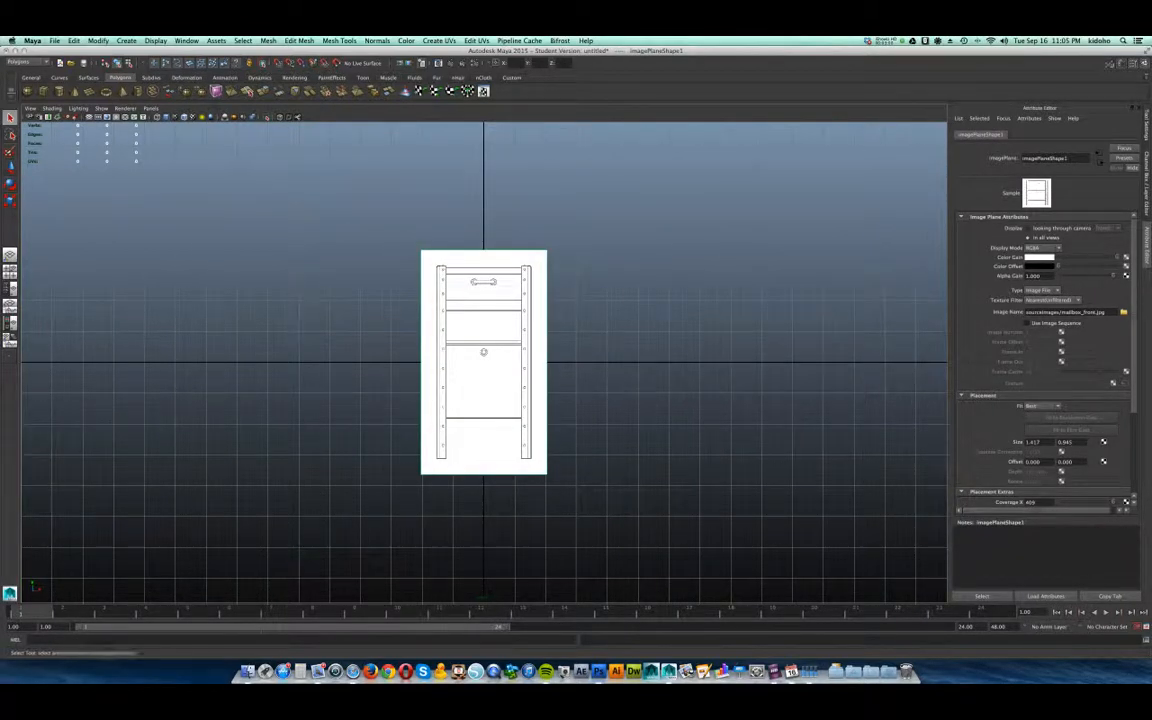
- Create a new Right orthographic camera view
{"action": "left_click", "coordinate": [151, 108]}
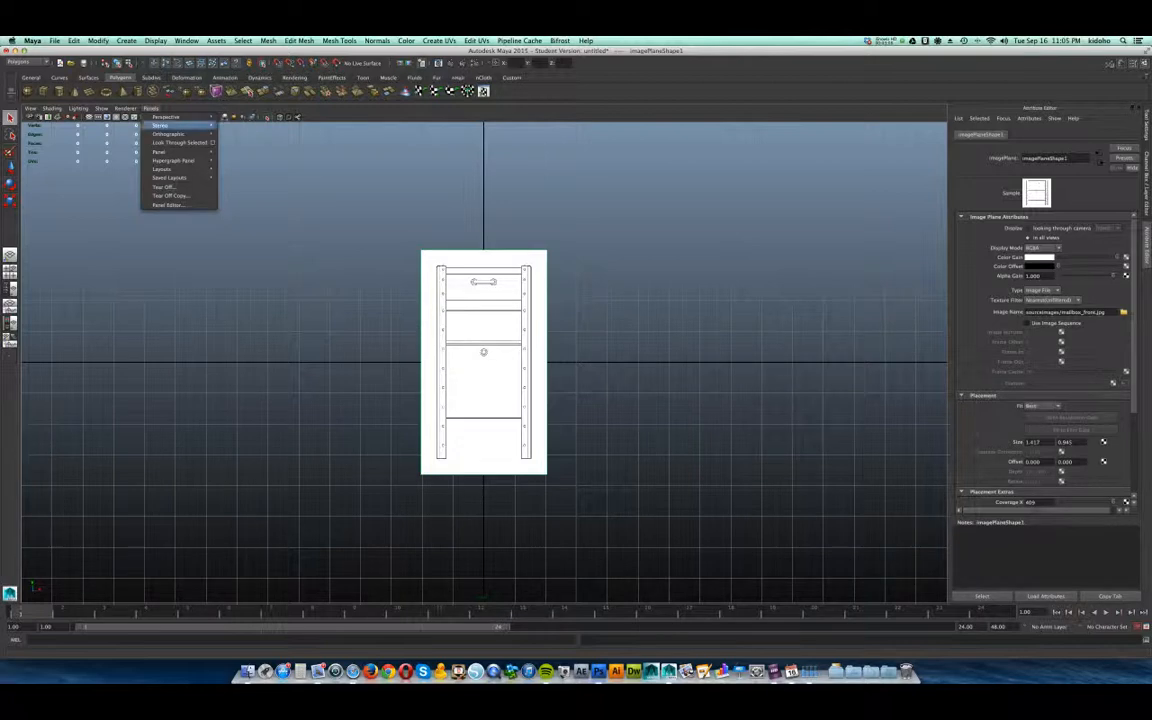
{"action": "mouse_move", "coordinate": [170, 134]}
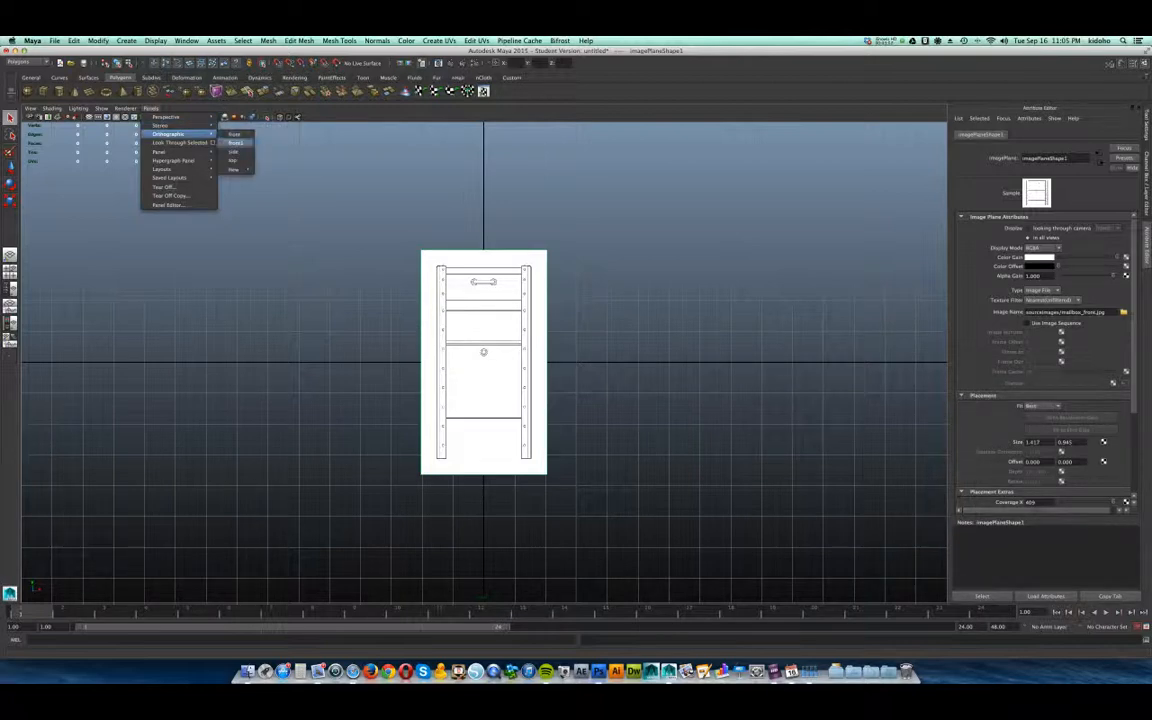
{"action": "mouse_move", "coordinate": [235, 169]}
{"action": "left_click", "coordinate": [271, 187]}
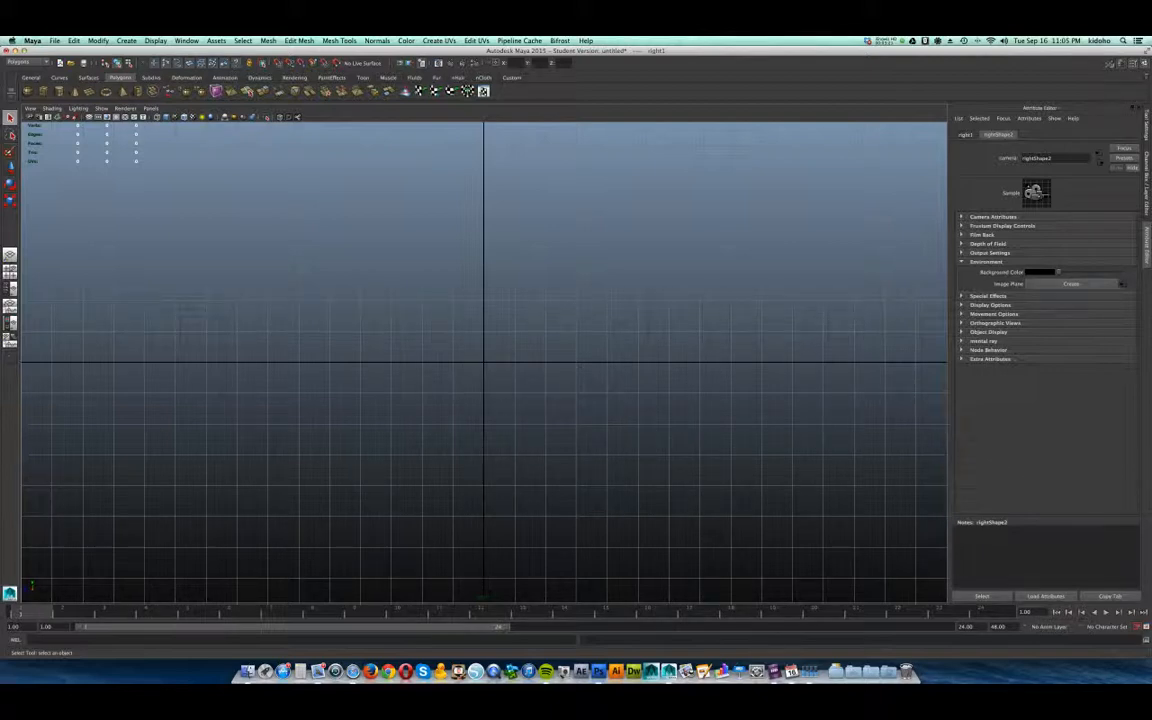
- Create an image plane for the right camera and load mailbox_side.jpg into it
{"action": "left_click", "coordinate": [1071, 284]}
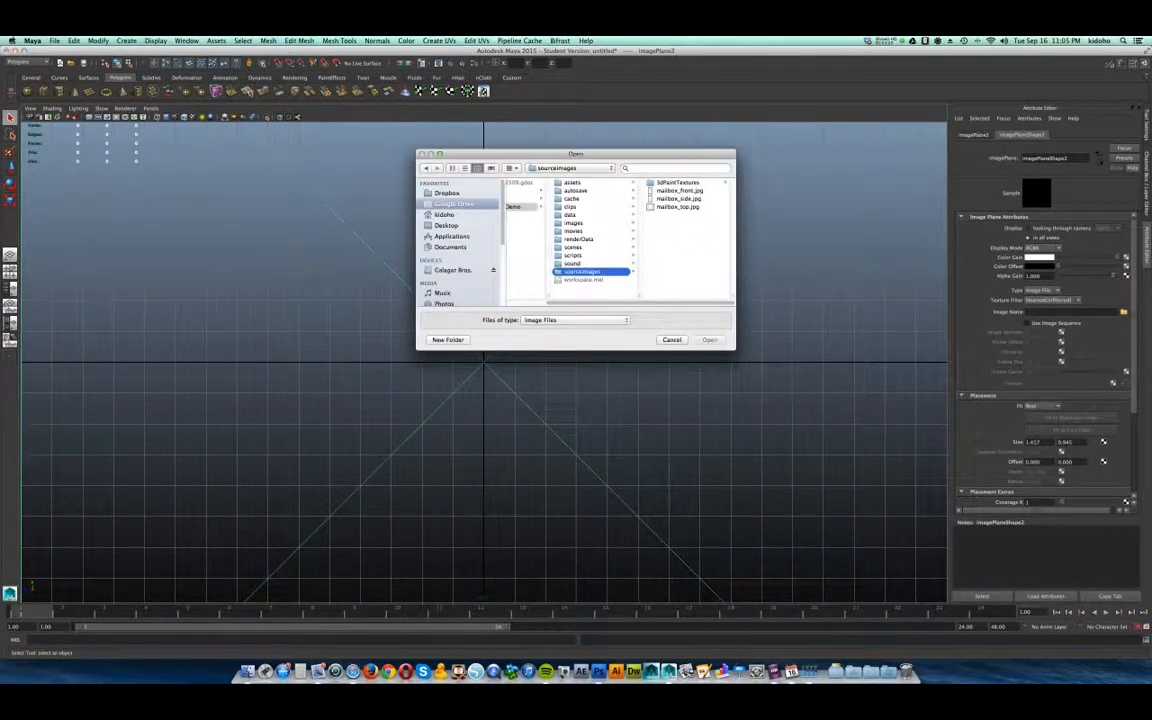
{"action": "left_click", "coordinate": [679, 199]}
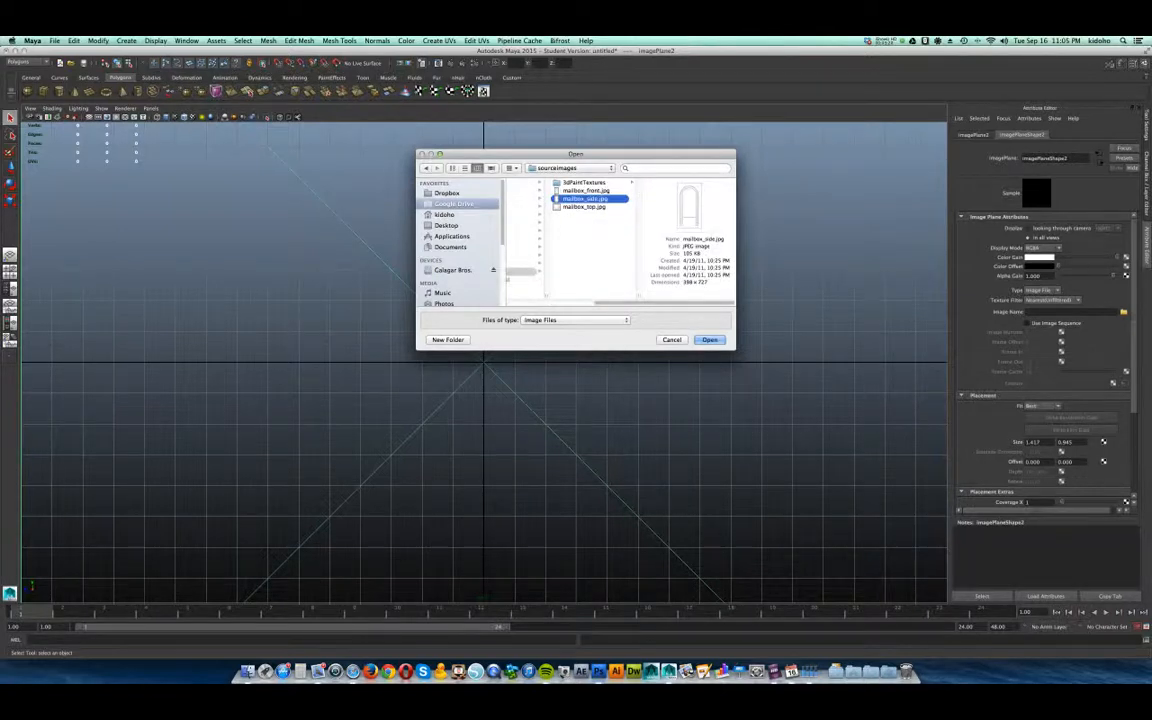
{"action": "left_click", "coordinate": [709, 340]}
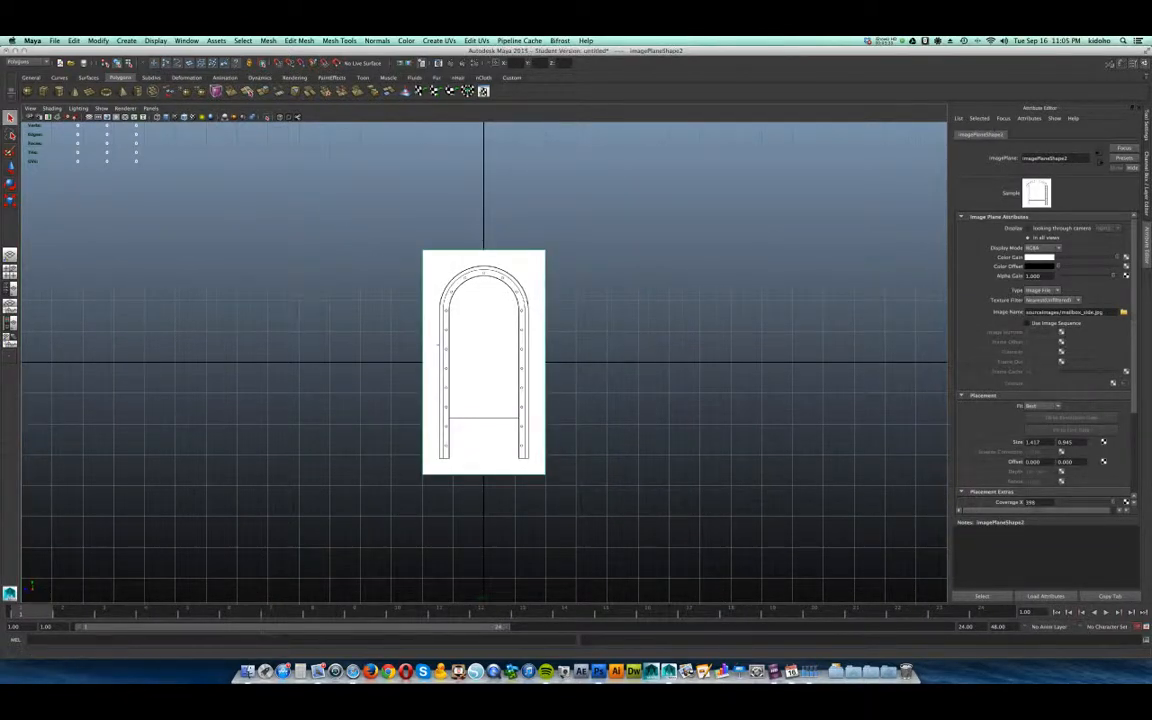
- Create a new Top orthographic camera view
{"action": "left_click", "coordinate": [150, 108]}
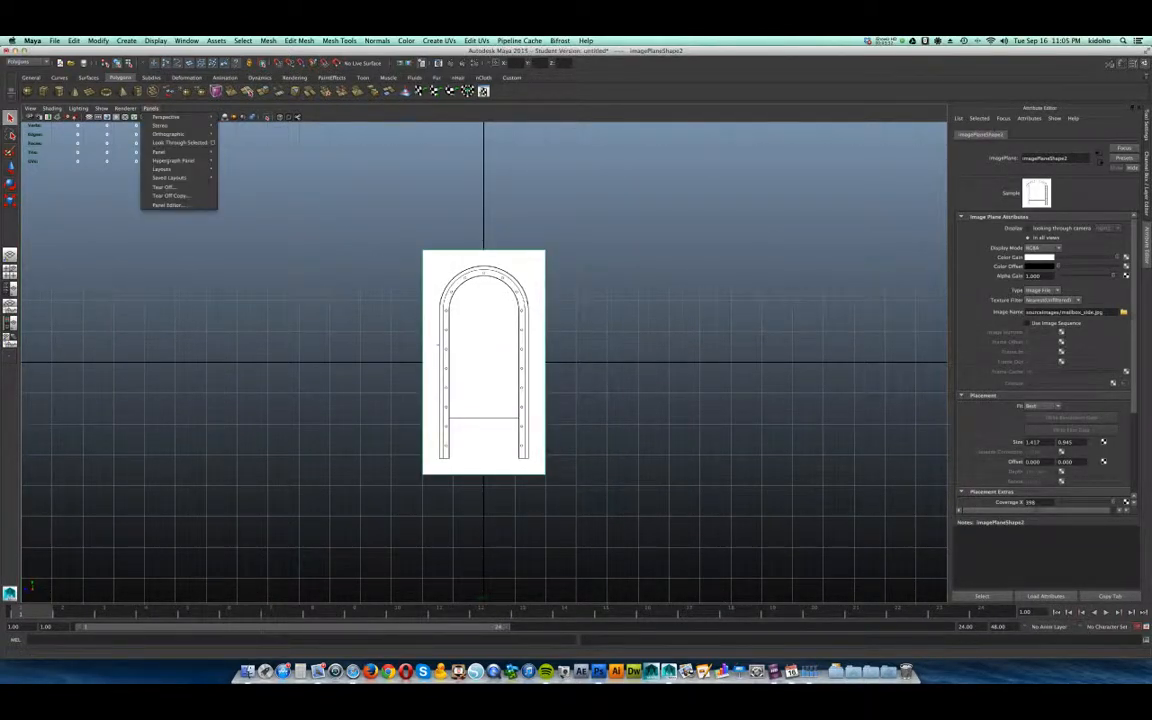
{"action": "mouse_move", "coordinate": [180, 134]}
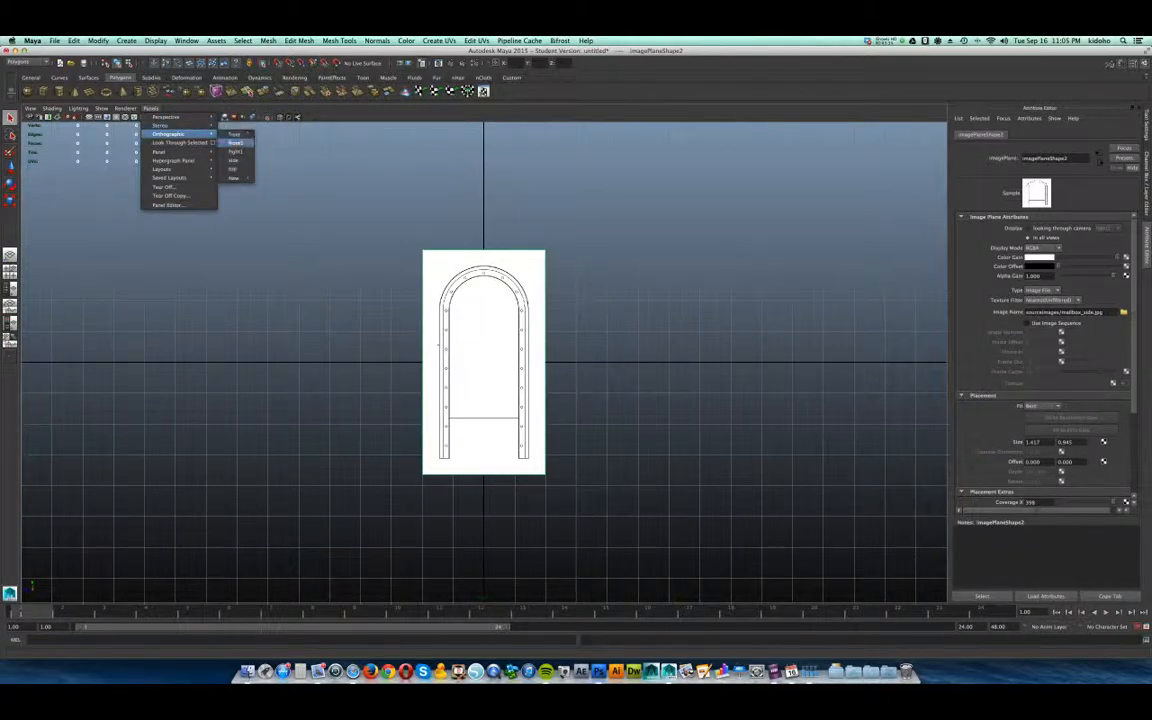
{"action": "mouse_move", "coordinate": [236, 178]}
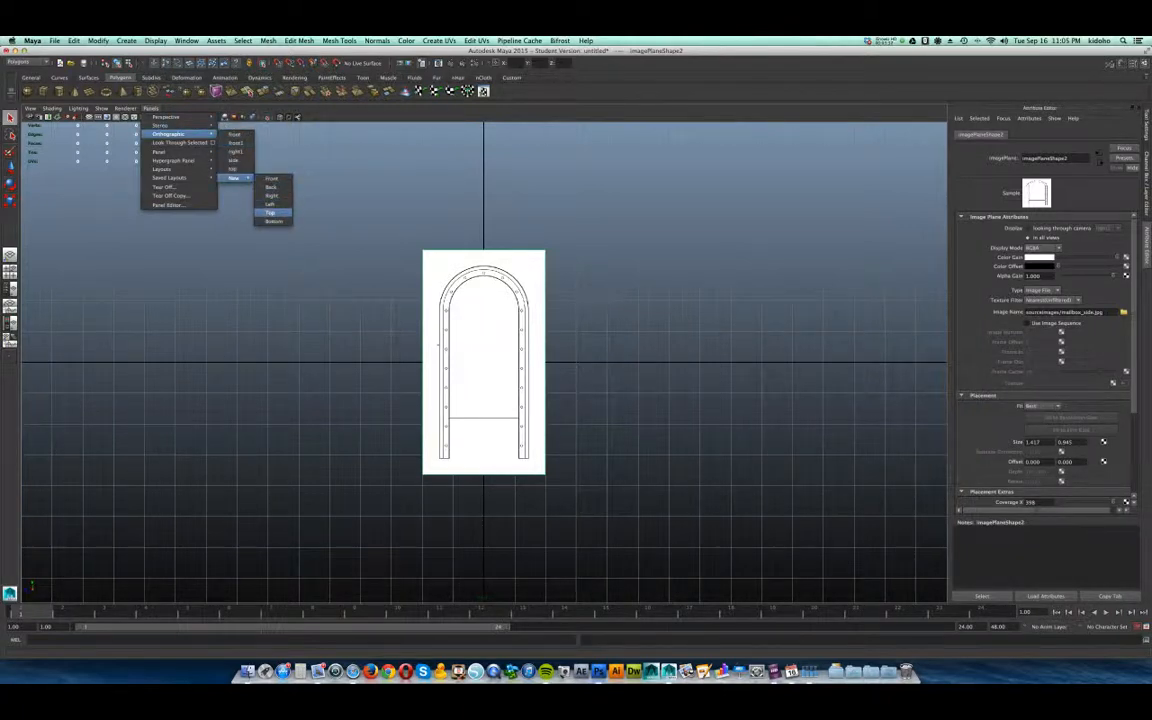
{"action": "left_click", "coordinate": [270, 212]}
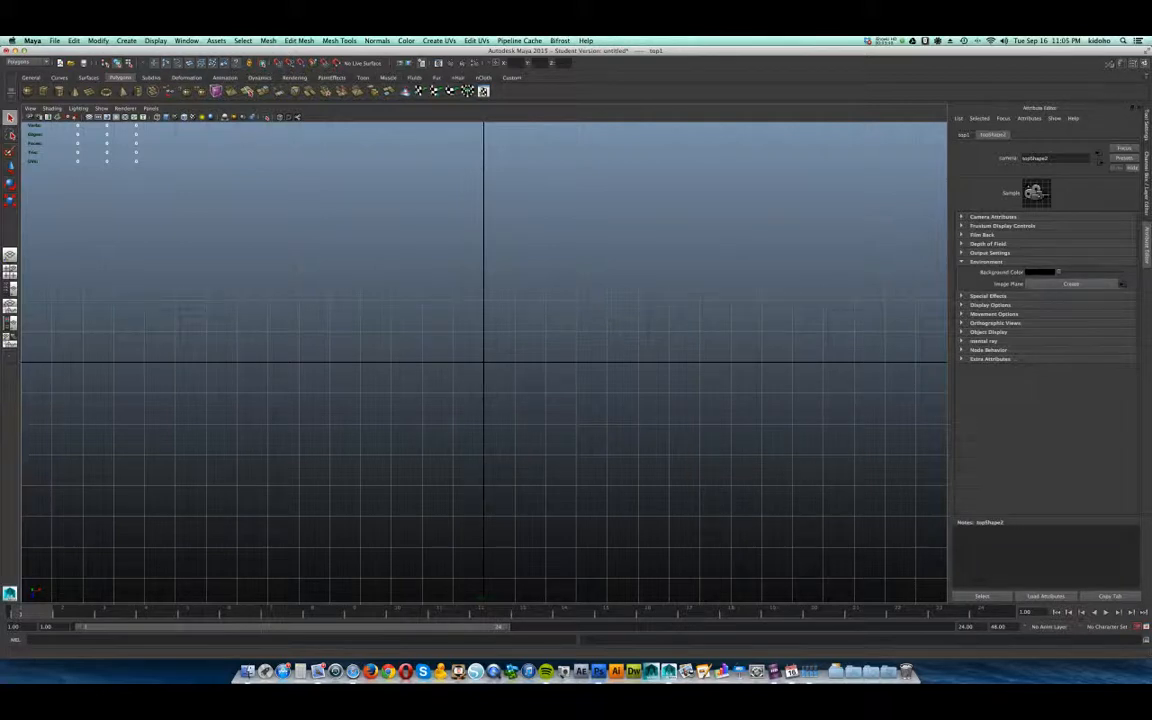
- Create an image plane for the top camera and load mailbox_top.jpg from sourceimages into it
{"action": "left_click", "coordinate": [1071, 284]}
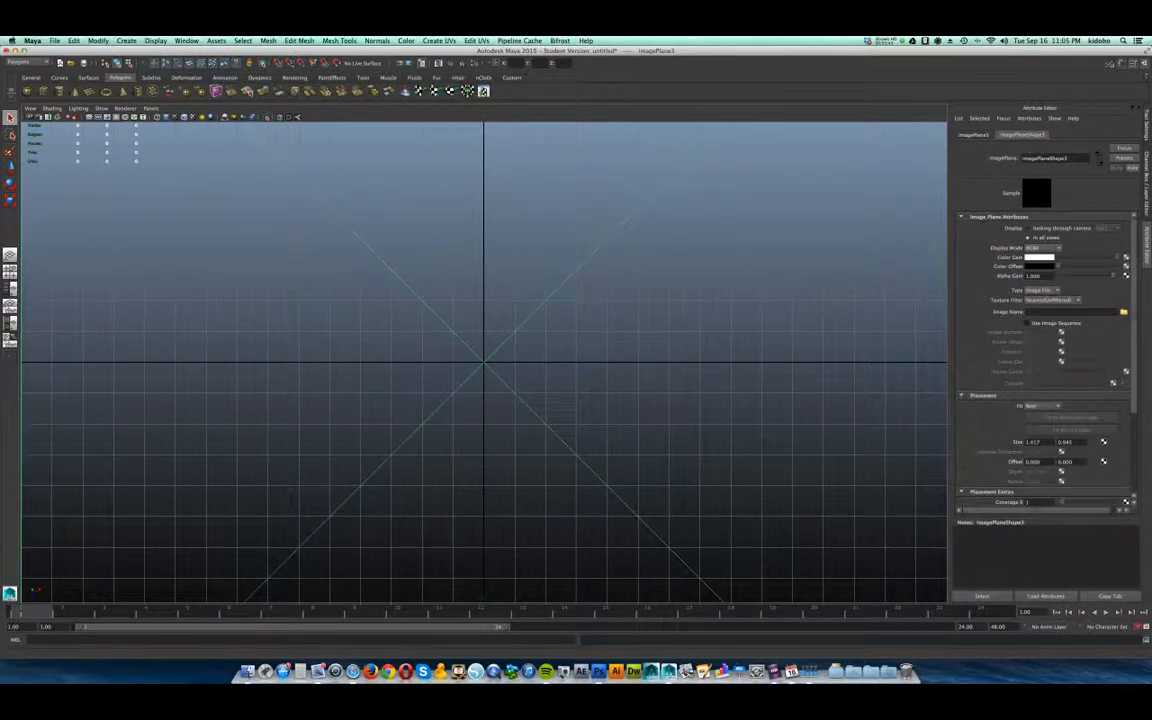
{"action": "left_click", "coordinate": [1123, 312]}
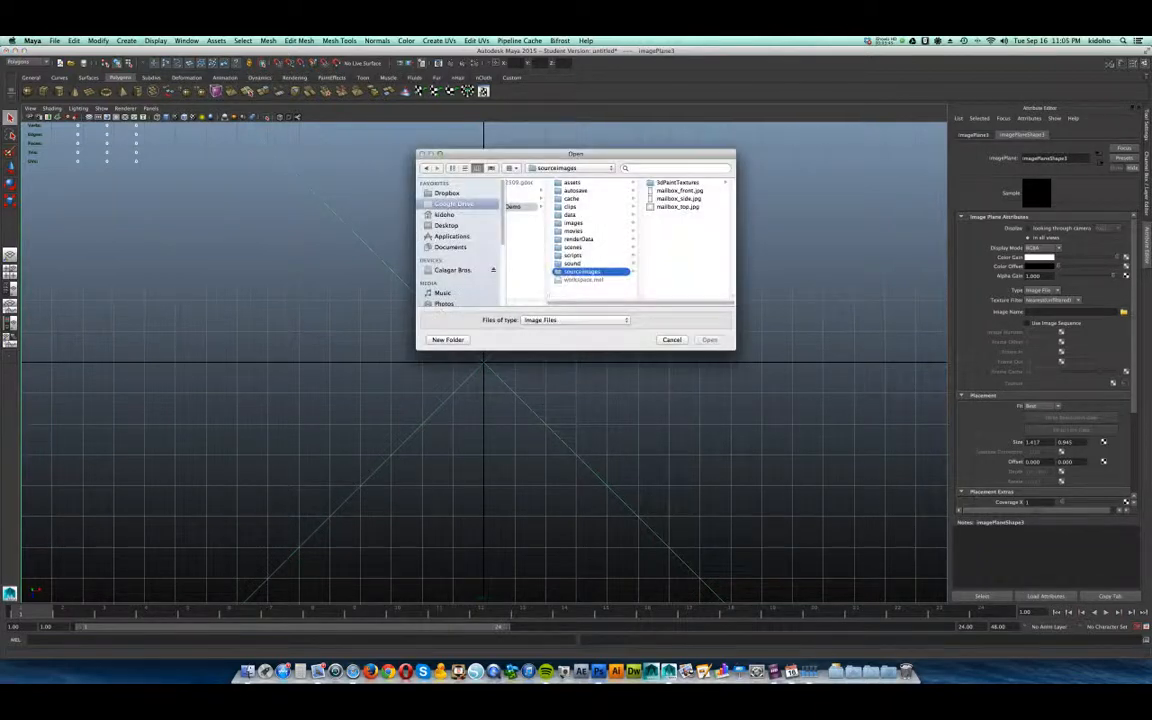
{"action": "left_click", "coordinate": [677, 206]}
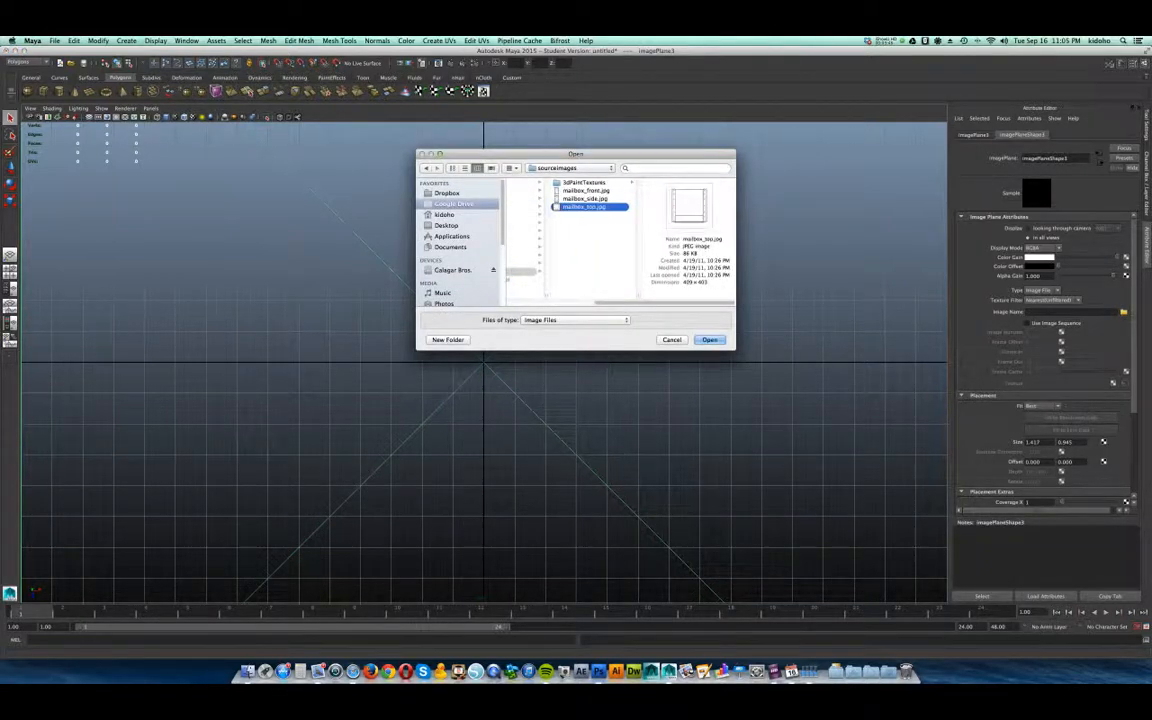
{"action": "key", "text": "Return"}
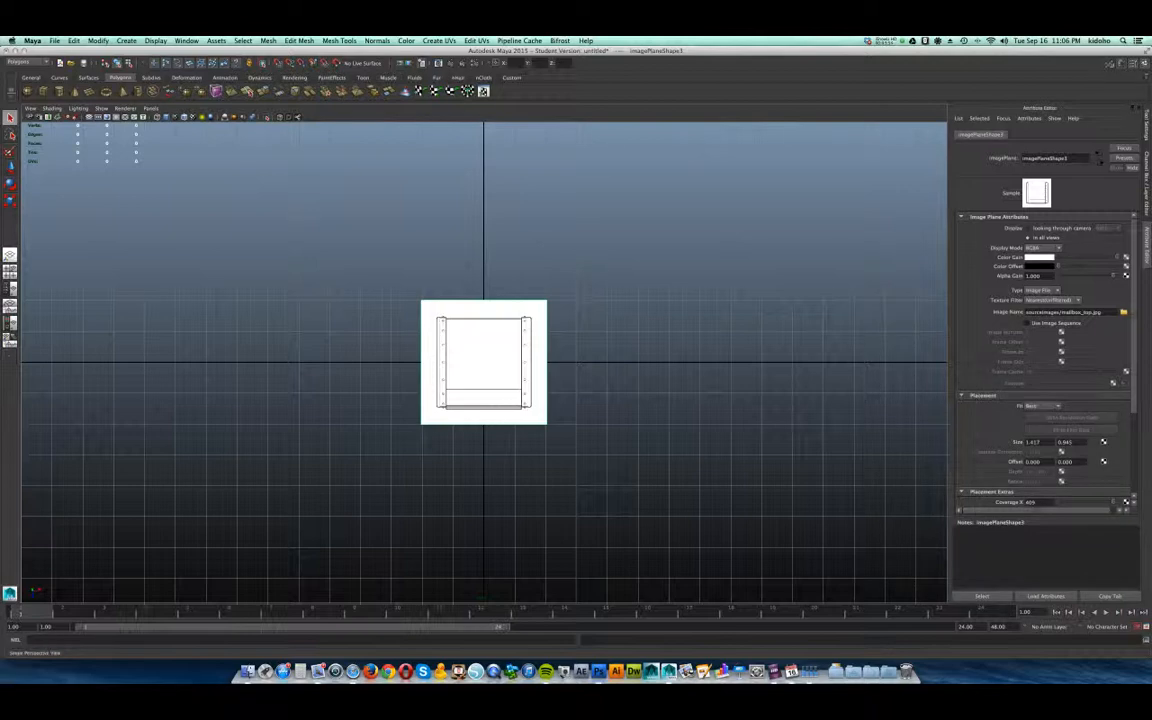
- Switch to the perspective view and back away until the image planes around the grid come into view
{"action": "left_click", "coordinate": [10, 255]}
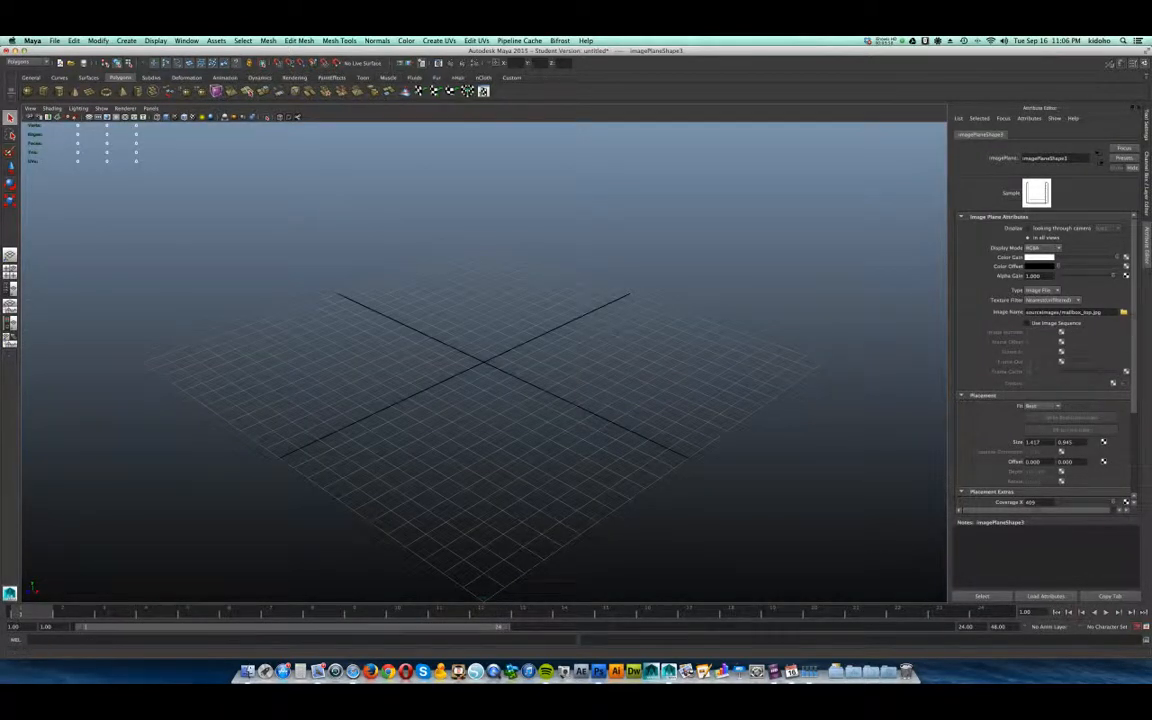
{"action": "scroll", "coordinate": [484, 362], "scroll_direction": "down", "scroll_amount": 15}
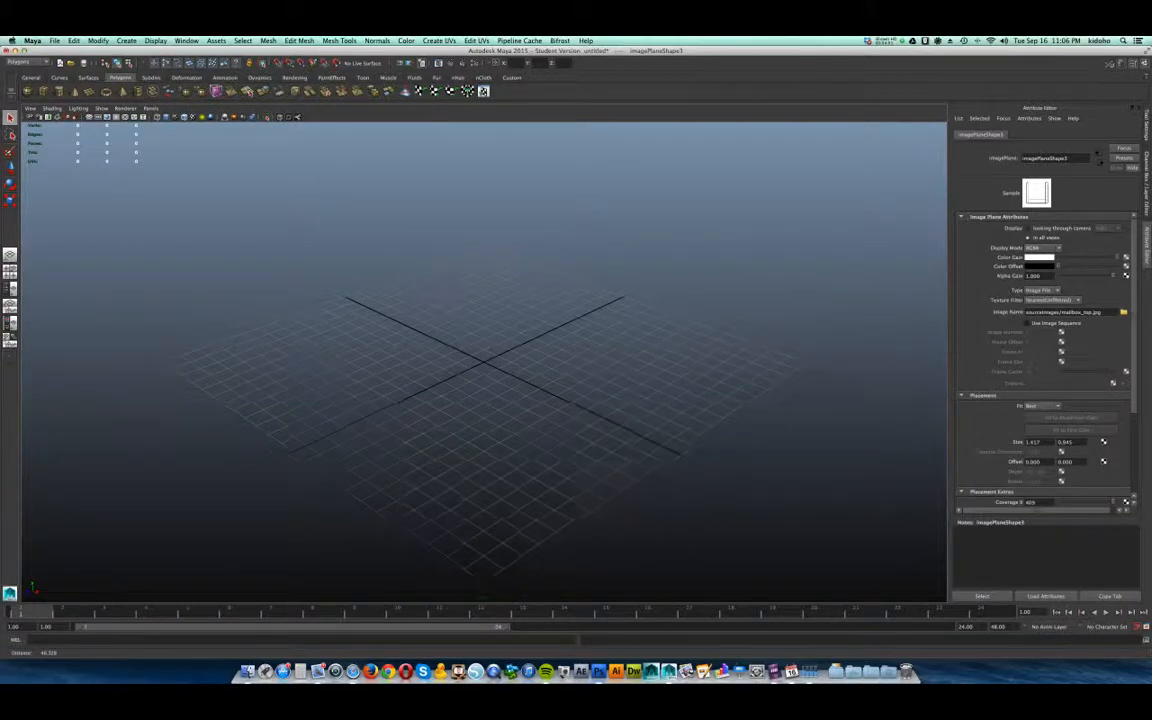
{"action": "scroll", "coordinate": [484, 362], "scroll_direction": "down", "scroll_amount": 3}
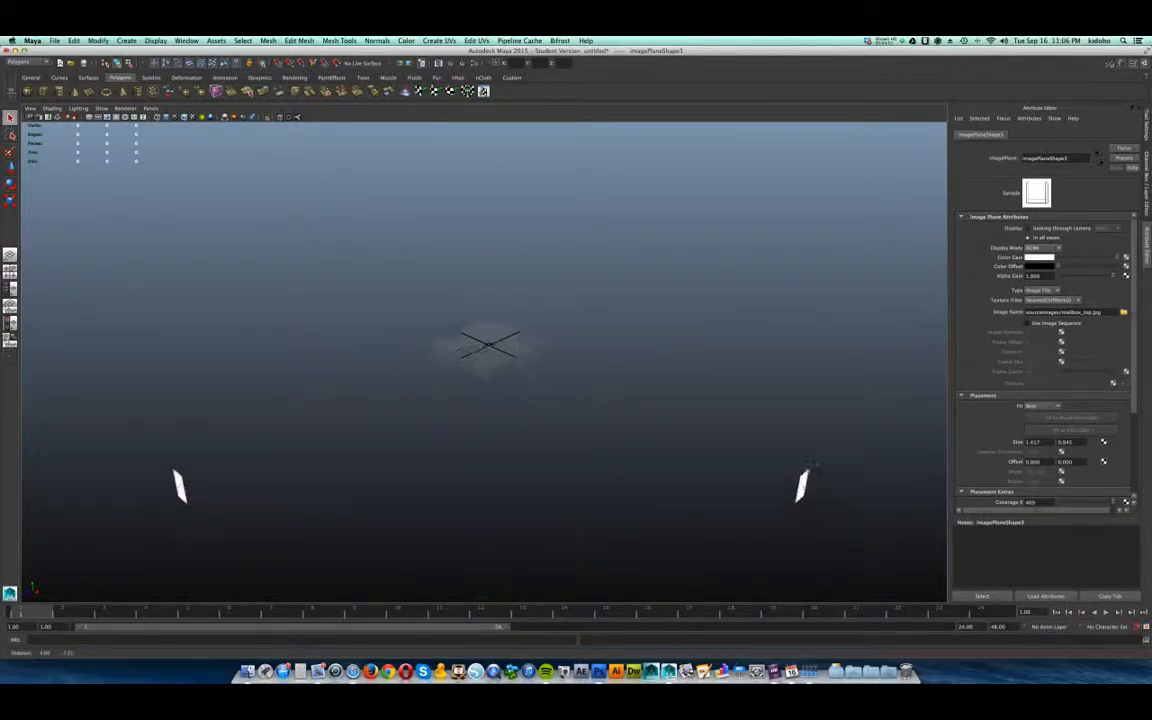
- Select the side image plane and set its Translate X to -10 in the Channel Box
{"action": "mouse_move", "coordinate": [484, 362]}
{"action": "left_mouse_down", "text": "alt"}
{"action": "mouse_move", "coordinate": [420, 372]}
{"action": "mouse_move", "coordinate": [430, 350]}
{"action": "mouse_move", "coordinate": [486, 350]}
{"action": "mouse_move", "coordinate": [630, 376]}
{"action": "mouse_move", "coordinate": [548, 390]}
{"action": "mouse_move", "coordinate": [503, 360]}
{"action": "left_mouse_up", "text": "alt"}
{"action": "middle_click_drag", "start_coordinate": [503, 360], "coordinate": [210, 320], "text": "alt"}
{"action": "scroll", "coordinate": [470, 340], "scroll_direction": "up", "scroll_amount": 4}
{"action": "left_click_drag", "start_coordinate": [210, 320], "coordinate": [312, 336], "text": "alt"}
{"action": "middle_click_drag", "start_coordinate": [312, 336], "coordinate": [240, 330], "text": "alt"}
{"action": "scroll", "coordinate": [470, 340], "scroll_direction": "up", "scroll_amount": 5}
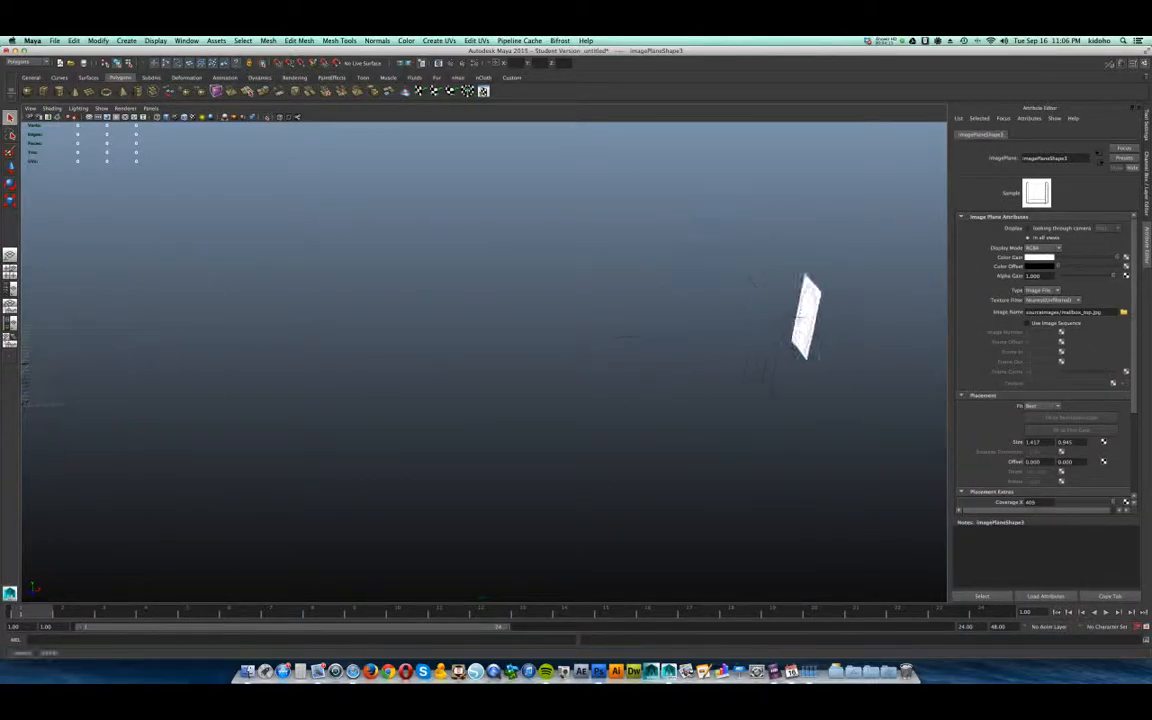
{"action": "middle_click_drag", "start_coordinate": [470, 340], "coordinate": [195, 383], "text": "alt"}
{"action": "left_click_drag", "start_coordinate": [470, 340], "coordinate": [488, 358], "text": "alt"}
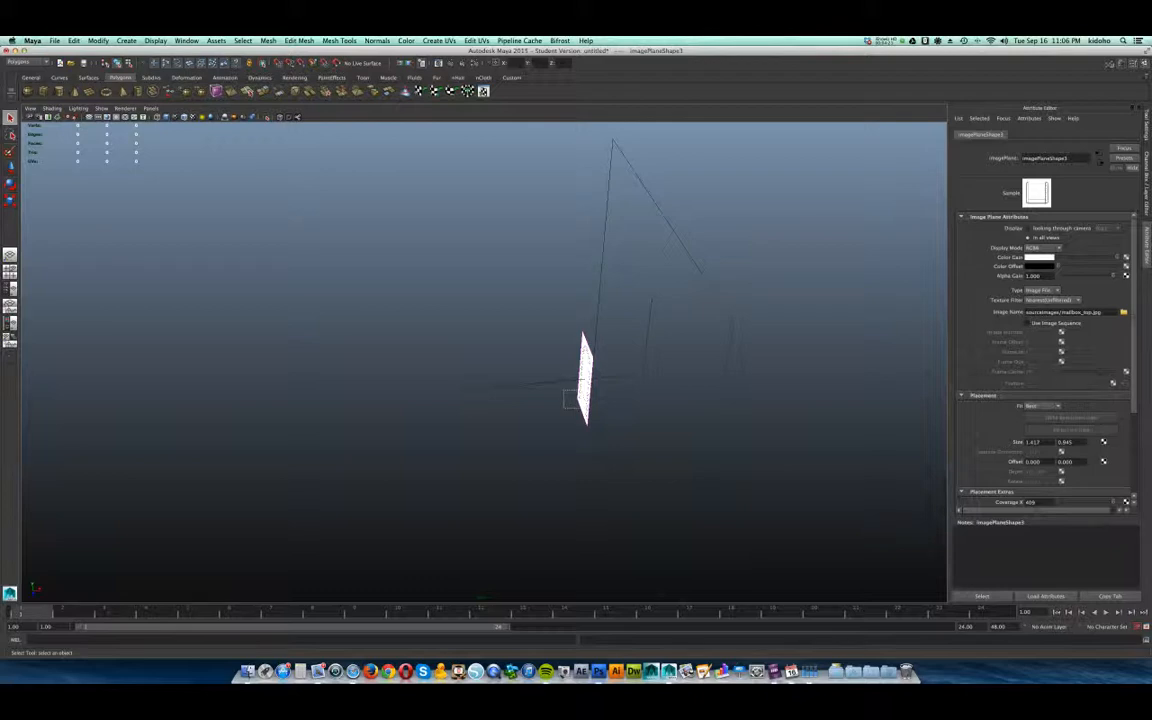
{"action": "left_click_drag", "start_coordinate": [564, 391], "coordinate": [618, 414]}
{"action": "left_click_drag", "start_coordinate": [636, 363], "coordinate": [441, 379], "text": "alt"}
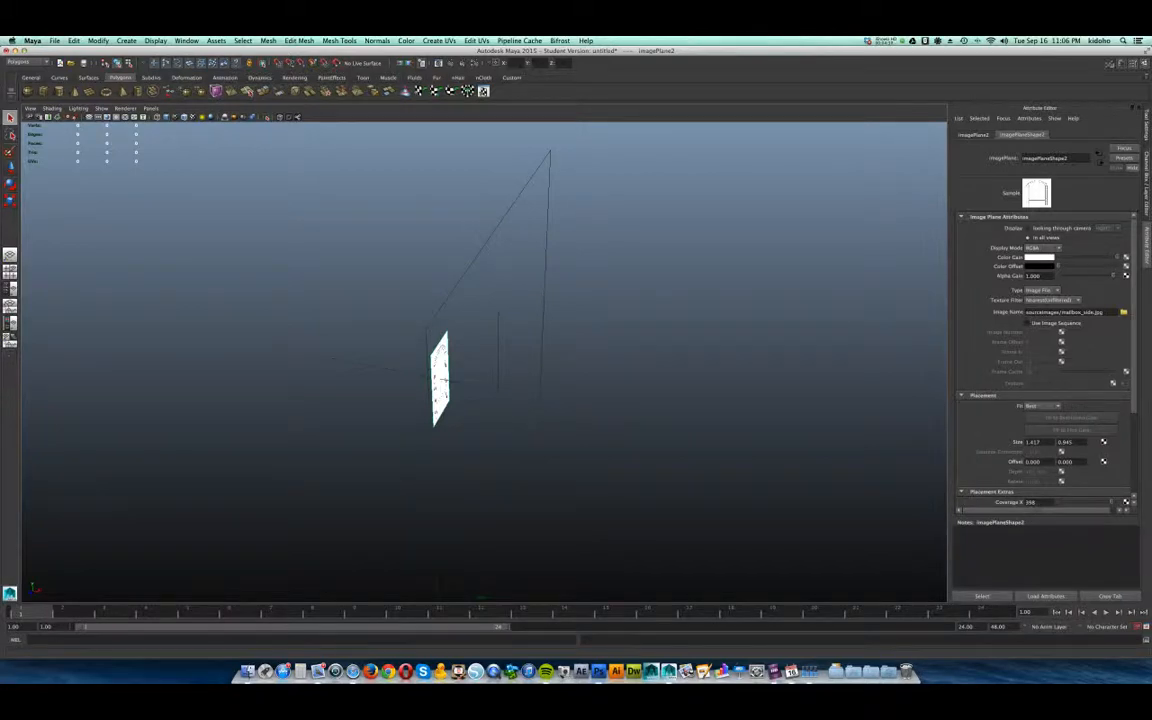
{"action": "key", "text": "ctrl+a"}
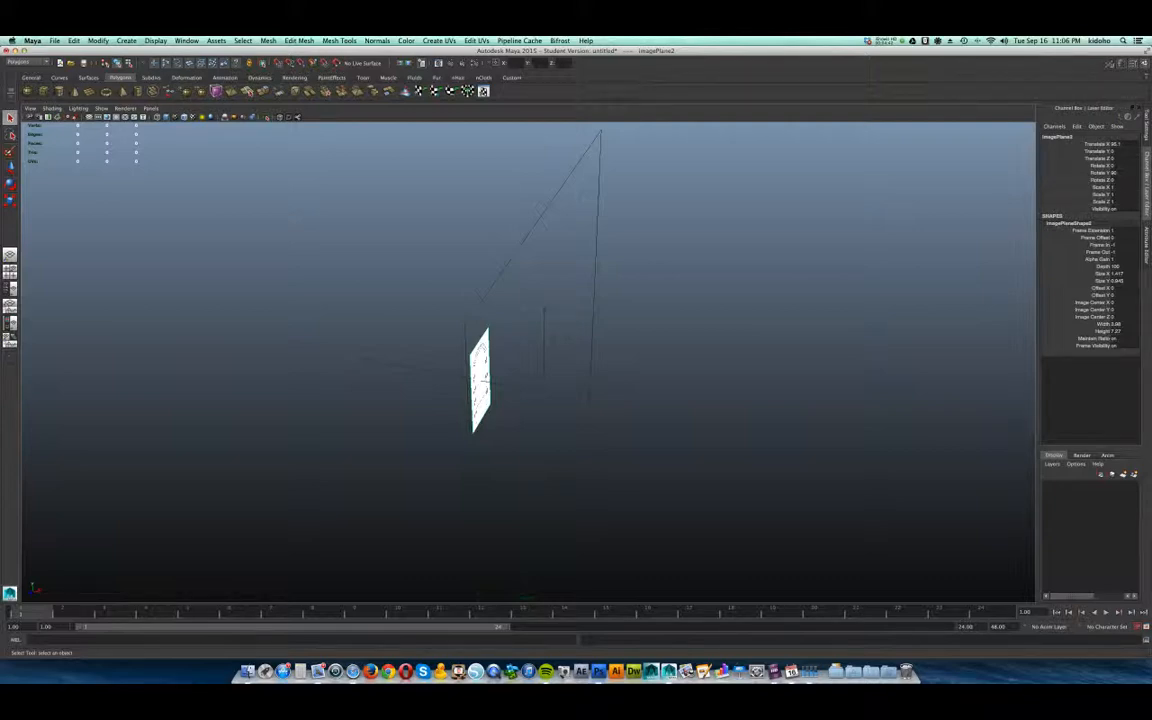
{"action": "left_click", "coordinate": [1121, 144]}
{"action": "type", "text": "-40"}
{"action": "key", "text": "Return"}
- Select the front image plane and set its Translate Z to -10
{"action": "middle_click_drag", "start_coordinate": [430, 345], "coordinate": [640, 365], "text": "alt"}
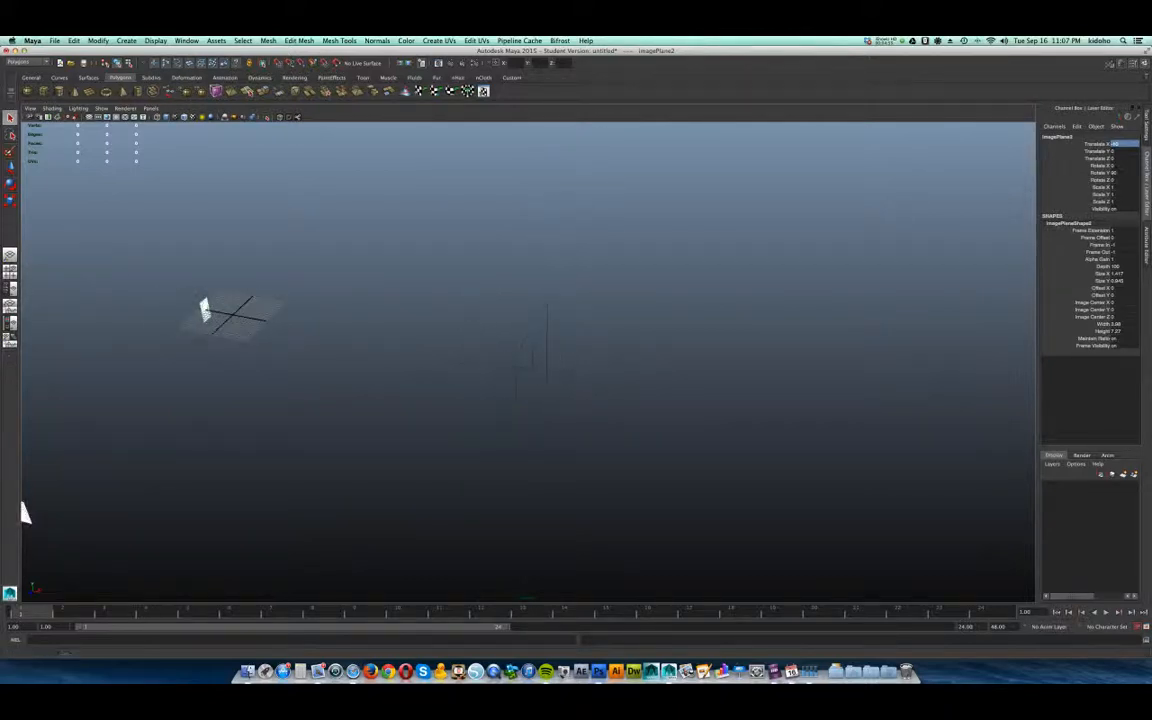
{"action": "middle_click_drag", "start_coordinate": [530, 350], "coordinate": [625, 370], "text": "alt"}
{"action": "left_click_drag", "start_coordinate": [625, 360], "coordinate": [535, 360], "text": "alt"}
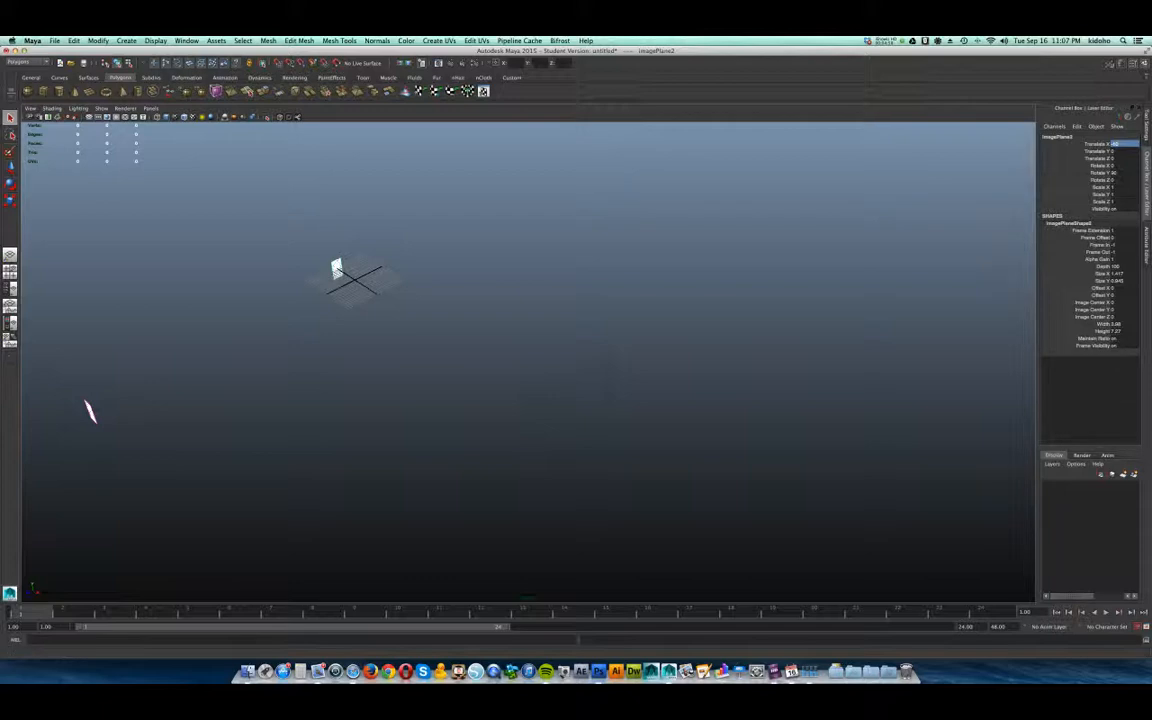
{"action": "middle_click_drag", "start_coordinate": [500, 360], "coordinate": [625, 355], "text": "alt"}
{"action": "right_click_drag", "start_coordinate": [560, 360], "coordinate": [655, 360], "text": "alt"}
{"action": "middle_click_drag", "start_coordinate": [520, 365], "coordinate": [755, 332], "text": "alt"}
{"action": "right_click_drag", "start_coordinate": [580, 360], "coordinate": [705, 360], "text": "alt"}
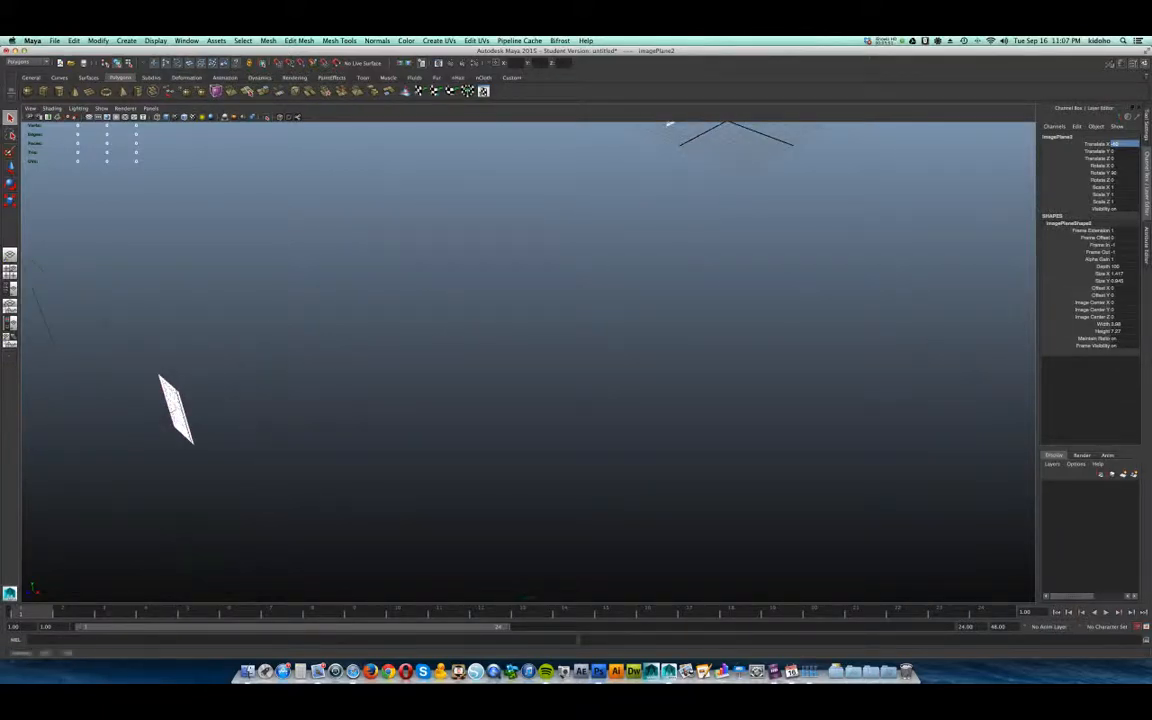
{"action": "left_click_drag", "start_coordinate": [580, 365], "coordinate": [540, 352], "text": "alt"}
{"action": "left_click_drag", "start_coordinate": [171, 421], "coordinate": [152, 398]}
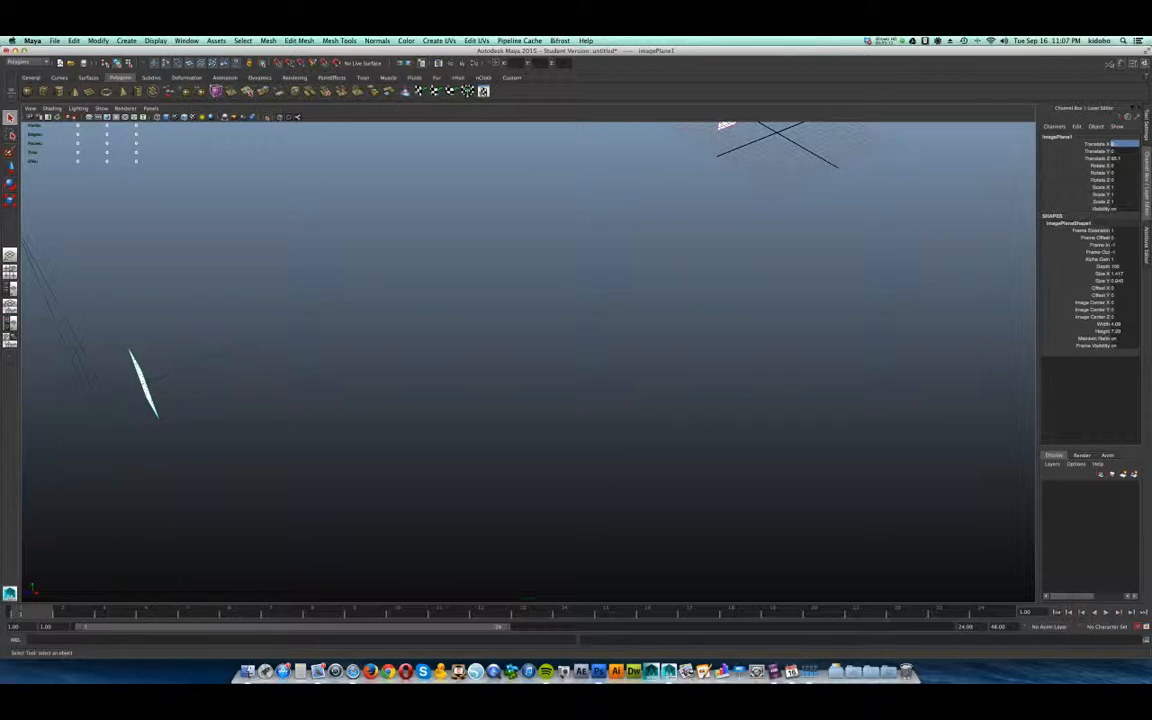
{"action": "left_click", "coordinate": [1122, 158]}
{"action": "type", "text": "0"}
{"action": "key", "text": "Return"}
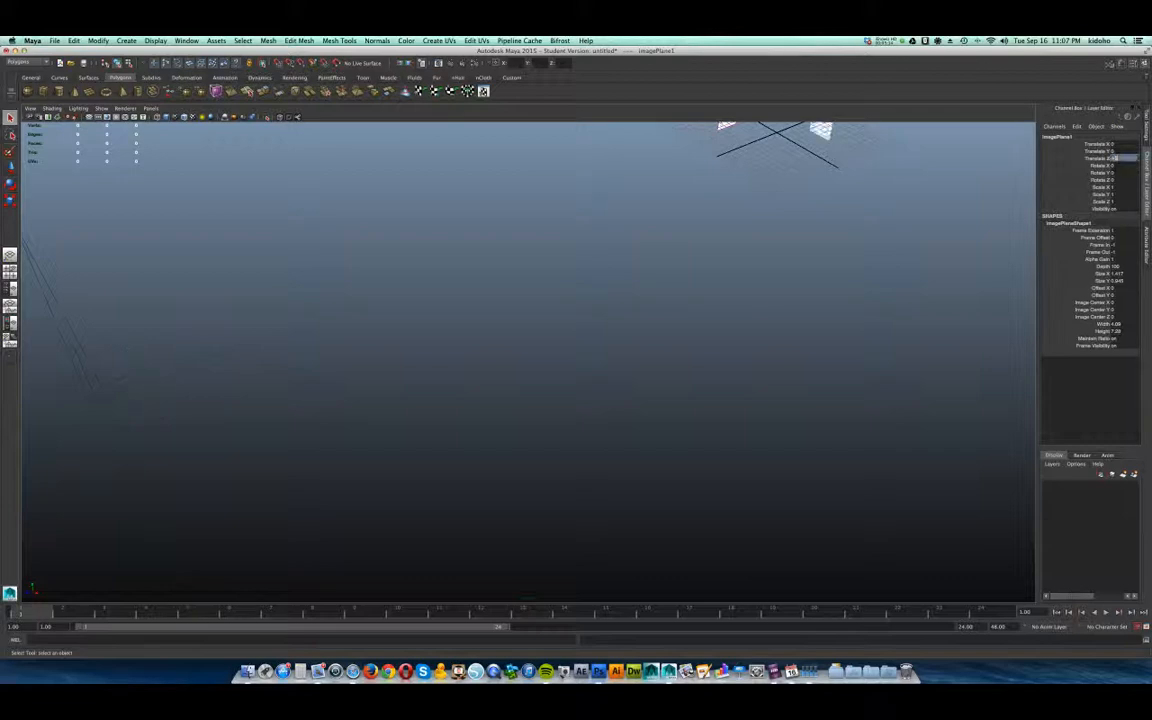
- Select the top image plane above the grid and set its Translate Y to -10
{"action": "middle_click_drag", "start_coordinate": [690, 220], "coordinate": [515, 370], "text": "alt"}
{"action": "left_click_drag", "start_coordinate": [515, 370], "coordinate": [605, 360], "text": "alt"}
{"action": "scroll", "coordinate": [605, 360], "scroll_direction": "up", "scroll_amount": 3}
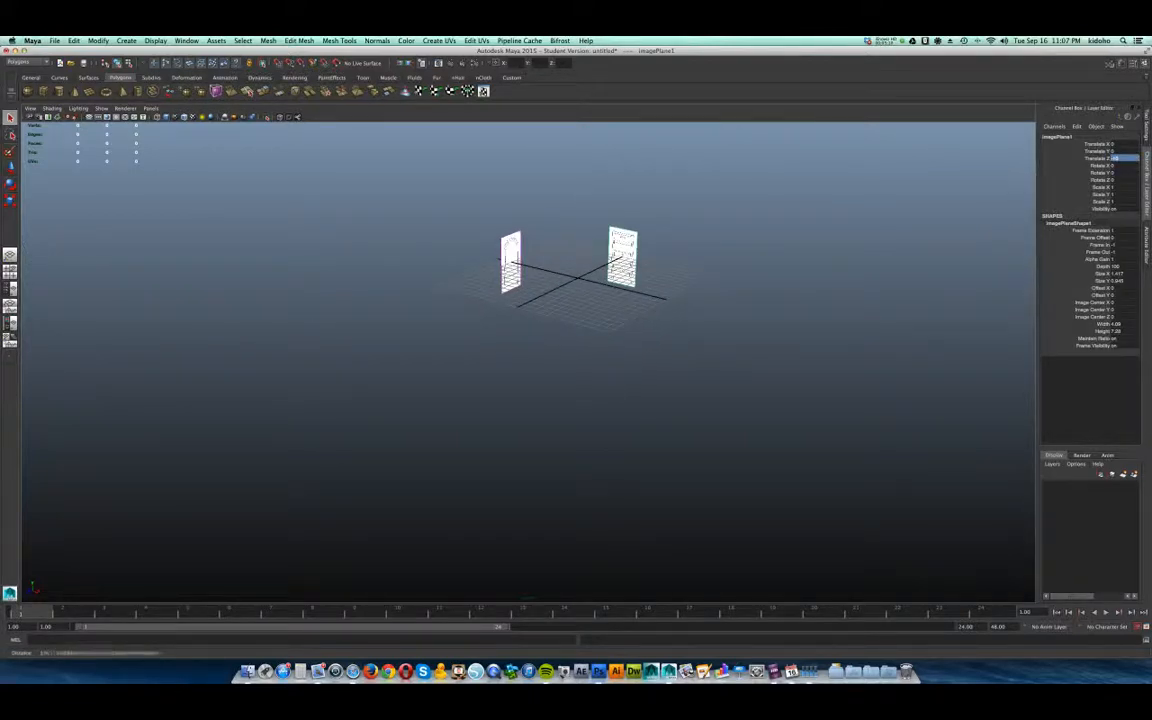
{"action": "middle_click_drag", "start_coordinate": [605, 360], "coordinate": [489, 590], "text": "alt"}
{"action": "scroll", "coordinate": [489, 590], "scroll_direction": "down", "scroll_amount": 3}
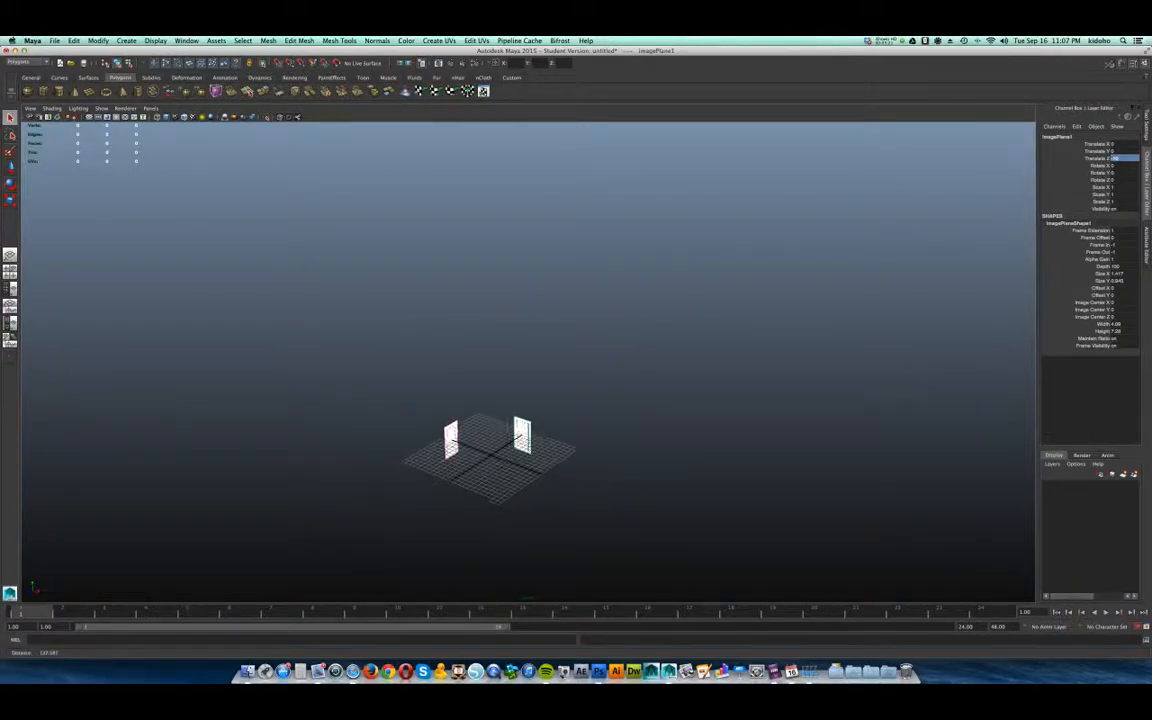
{"action": "middle_click_drag", "start_coordinate": [500, 320], "coordinate": [518, 524], "text": "alt"}
{"action": "left_click_drag", "start_coordinate": [518, 524], "coordinate": [516, 476], "text": "alt"}
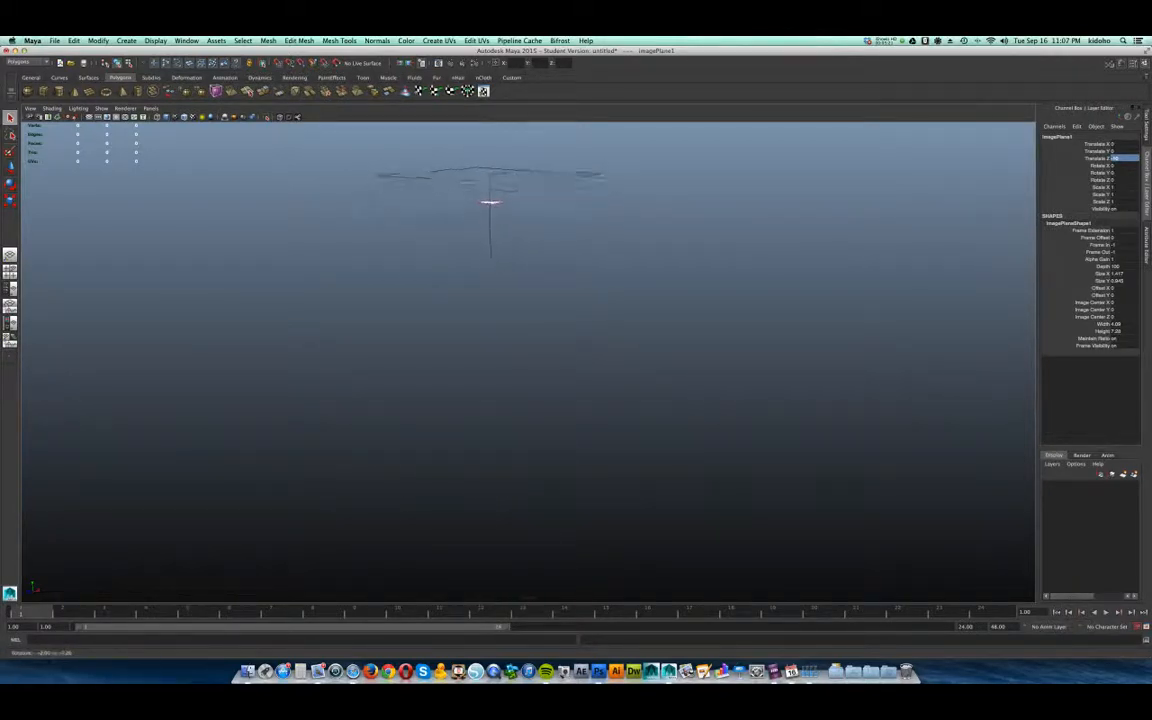
{"action": "scroll", "coordinate": [516, 476], "scroll_direction": "up", "scroll_amount": 2}
{"action": "left_click_drag", "start_coordinate": [494, 185], "coordinate": [554, 266]}
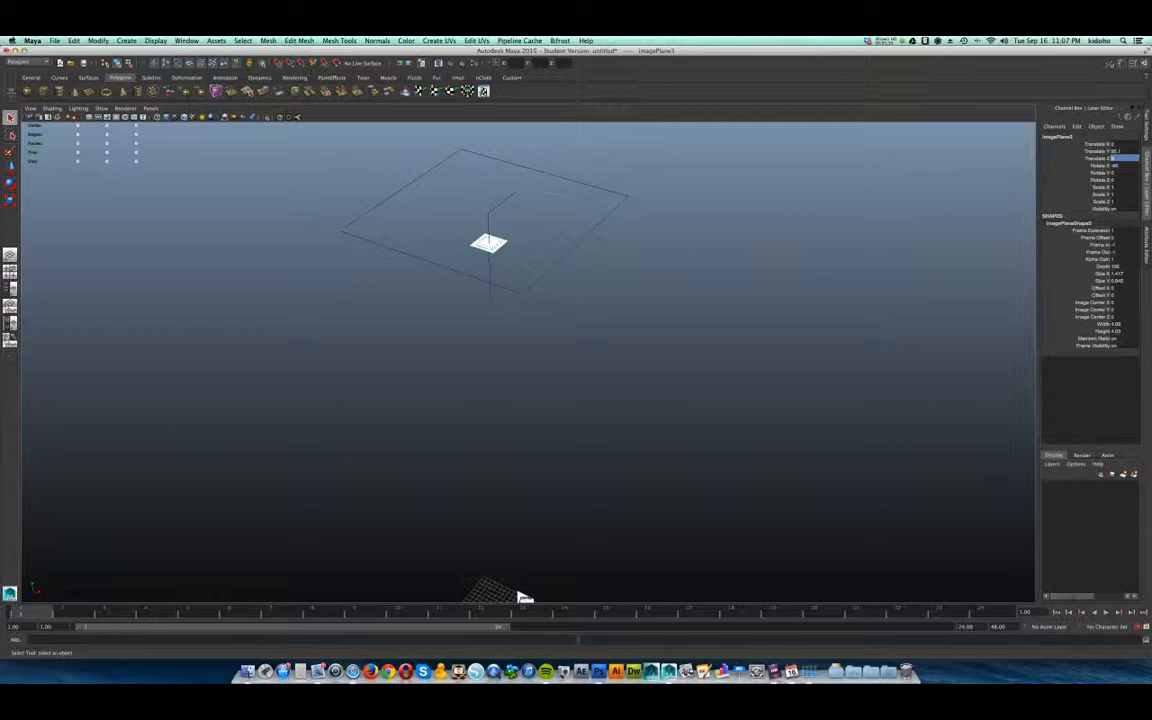
{"action": "left_click", "coordinate": [1120, 151]}
{"action": "type", "text": "-"}
{"action": "key", "text": "Return"}
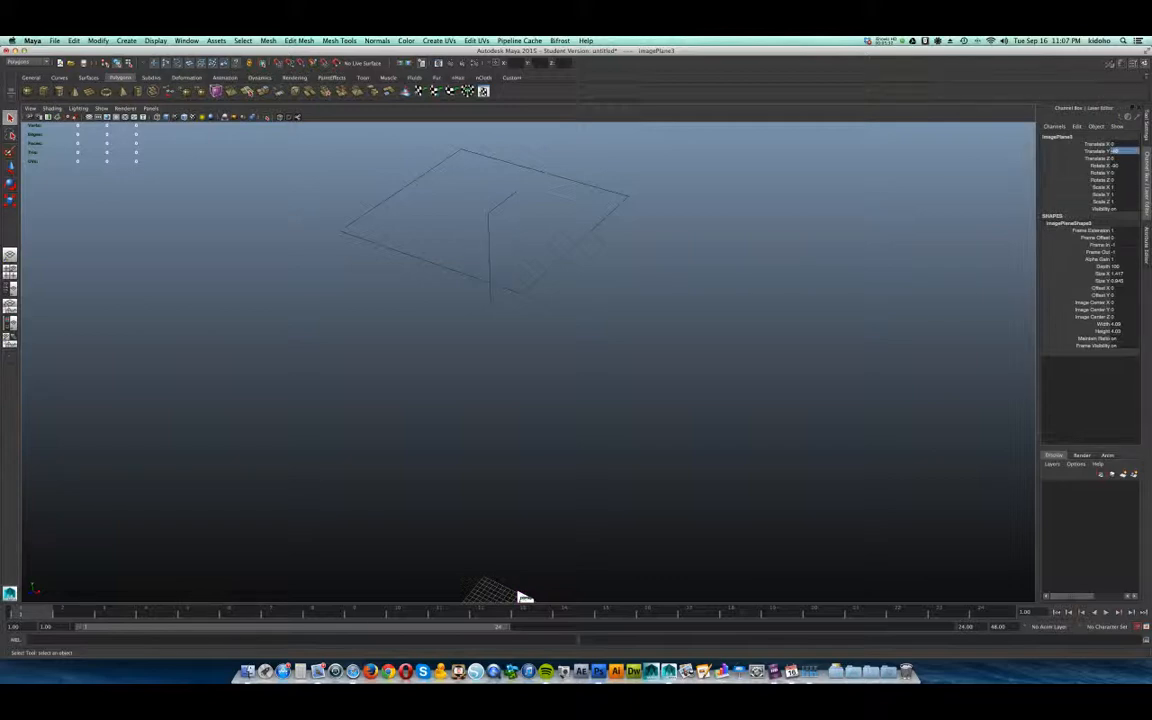
- Show the Outliner beside the perspective view and select the new cameras and image planes, from front1 through imagePlane3
{"action": "middle_click_drag", "start_coordinate": [528, 400], "coordinate": [552, 212], "text": "alt"}
{"action": "left_click_drag", "start_coordinate": [545, 350], "coordinate": [465, 335], "text": "alt"}
{"action": "right_click_drag", "start_coordinate": [465, 335], "coordinate": [520, 340], "text": "alt"}
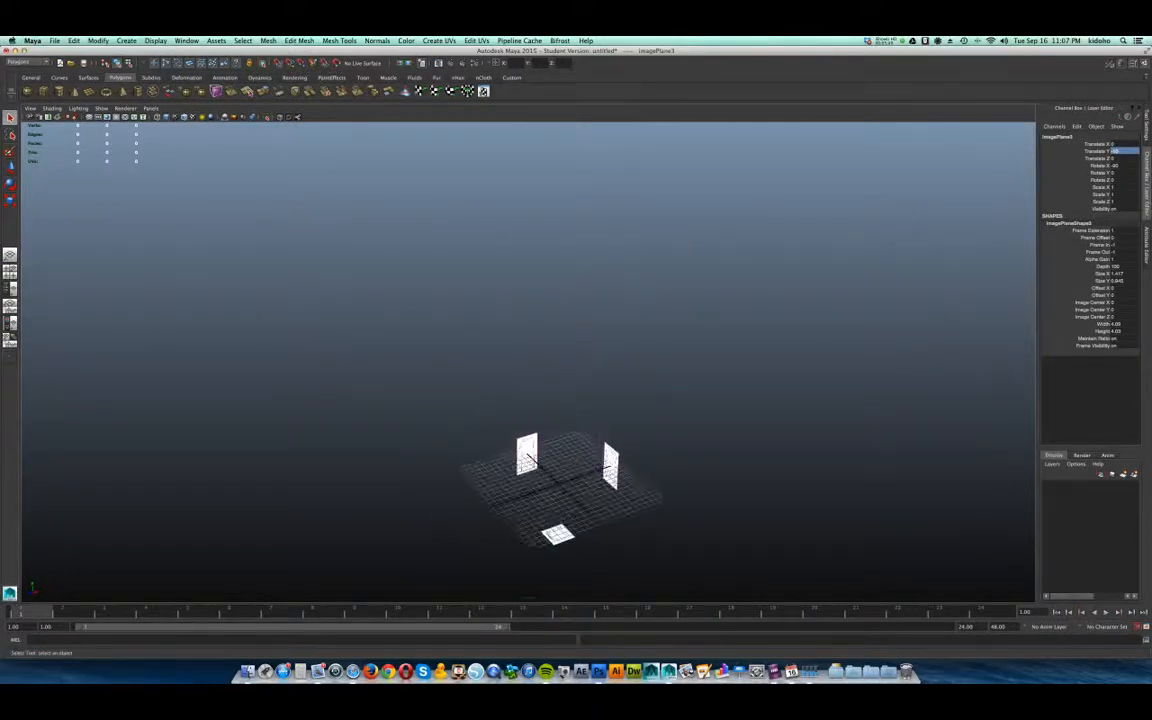
{"action": "middle_click_drag", "start_coordinate": [520, 400], "coordinate": [440, 251], "text": "alt"}
{"action": "right_click_drag", "start_coordinate": [440, 251], "coordinate": [520, 258], "text": "alt"}
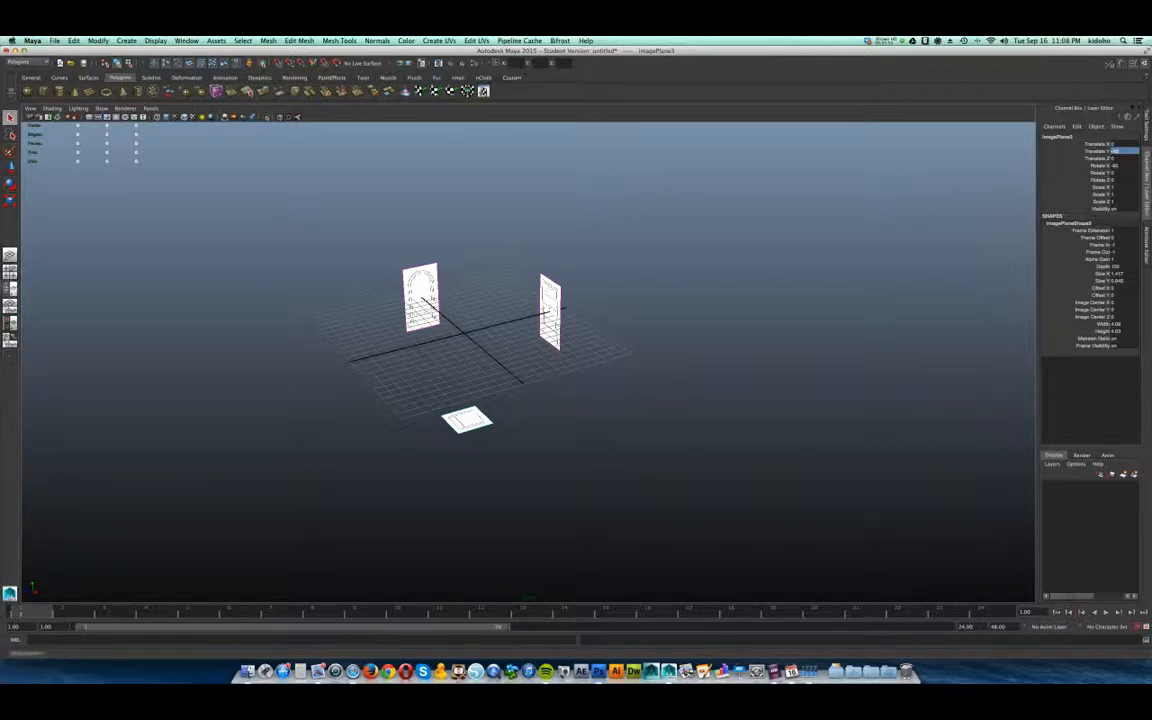
{"action": "left_click", "coordinate": [10, 264]}
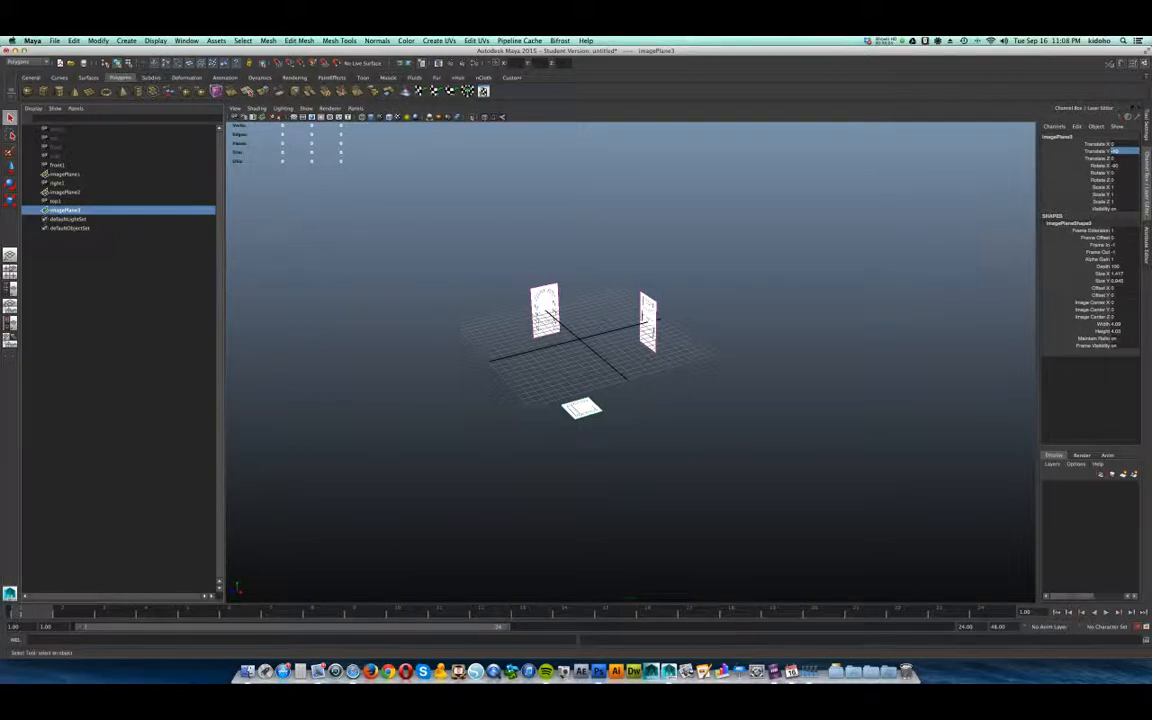
{"action": "left_click", "coordinate": [64, 174]}
{"action": "left_click", "coordinate": [57, 165]}
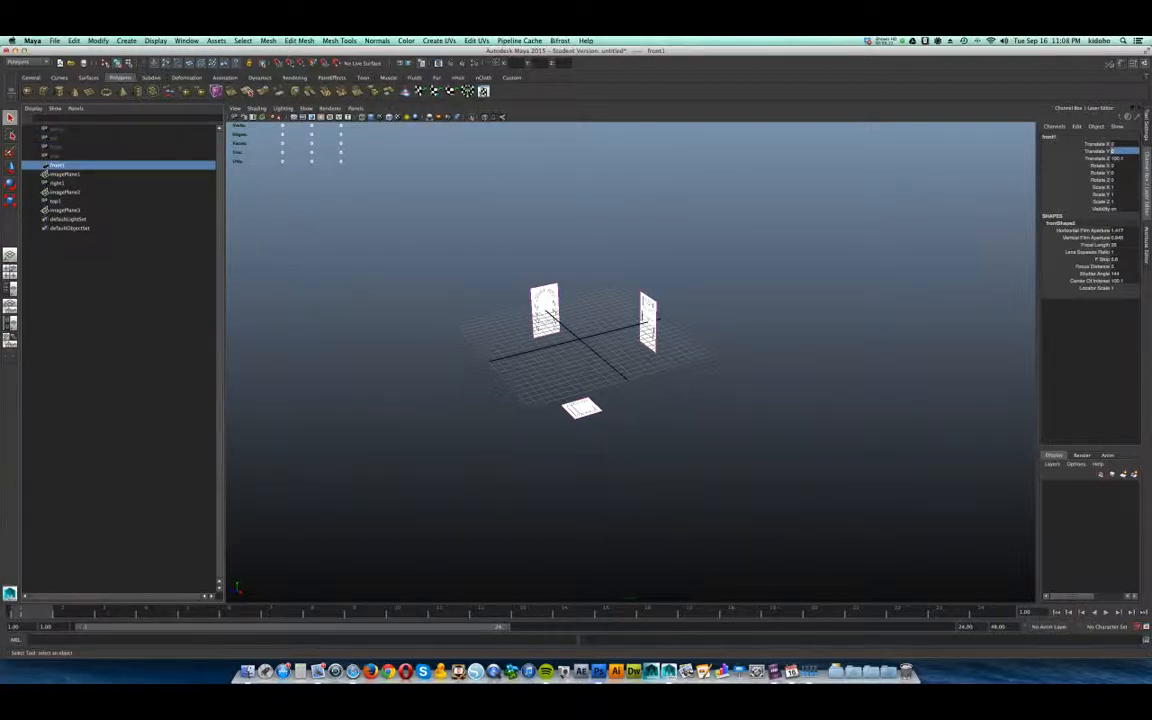
{"action": "left_click", "coordinate": [65, 210], "text": "shift"}
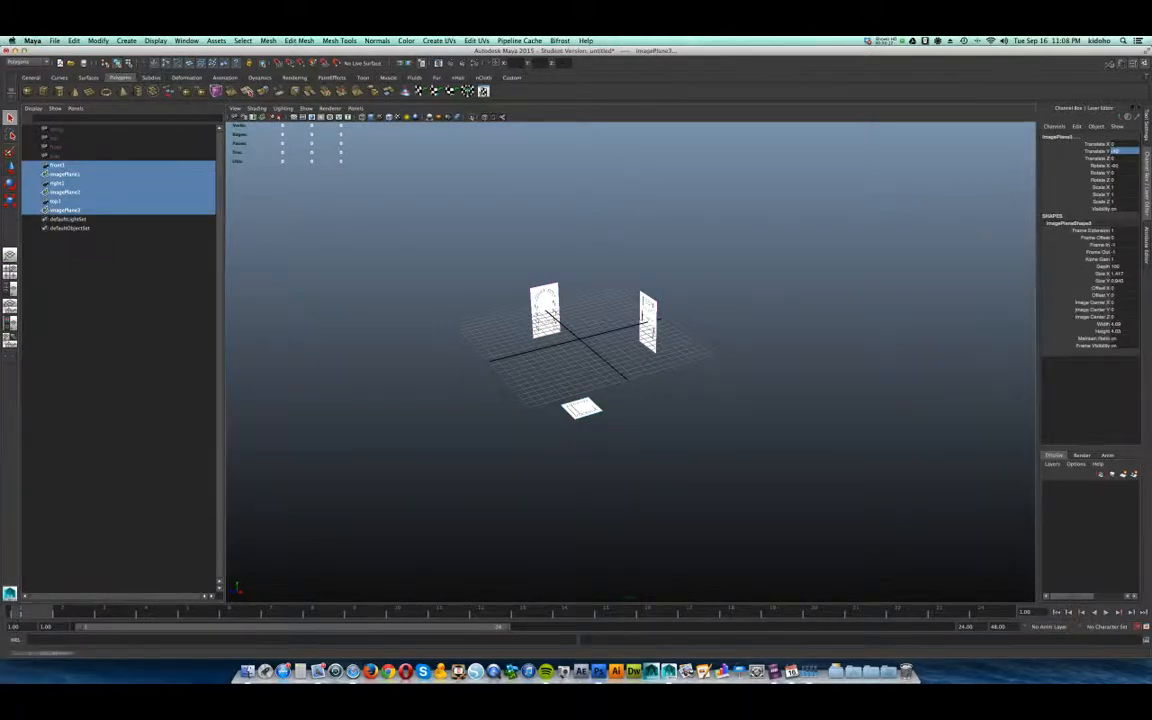
- Create a display layer from the selected cameras and image planes, and toggle its visibility off and back on
{"action": "scroll", "coordinate": [630, 361], "scroll_direction": "down", "scroll_amount": 10}
{"action": "left_click_drag", "start_coordinate": [630, 361], "coordinate": [680, 357], "text": "alt"}
{"action": "middle_click_drag", "start_coordinate": [680, 357], "coordinate": [658, 347], "text": "alt"}
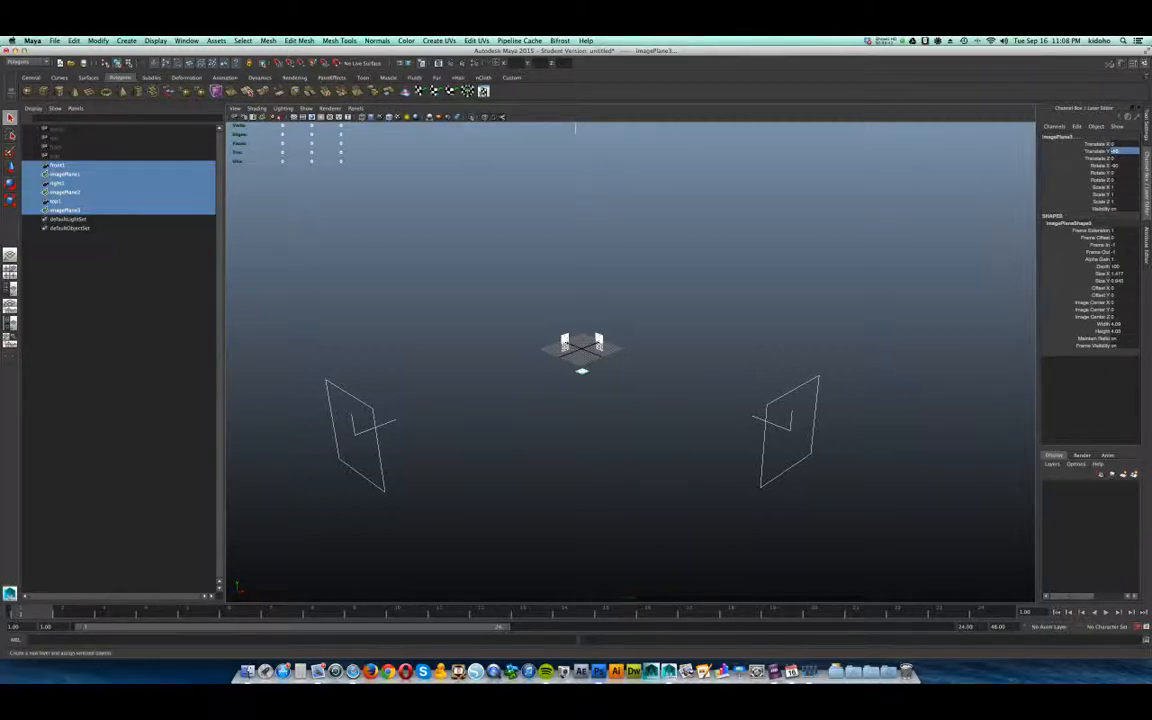
{"action": "left_click", "coordinate": [1134, 475]}
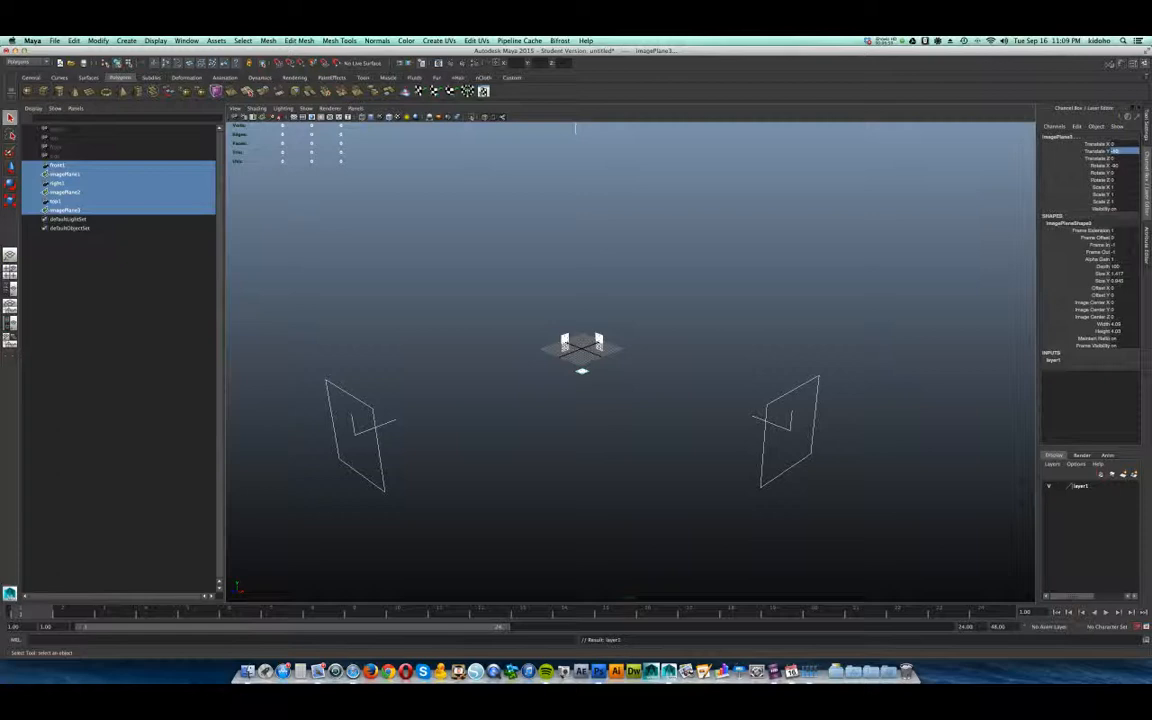
{"action": "left_click", "coordinate": [1049, 486]}
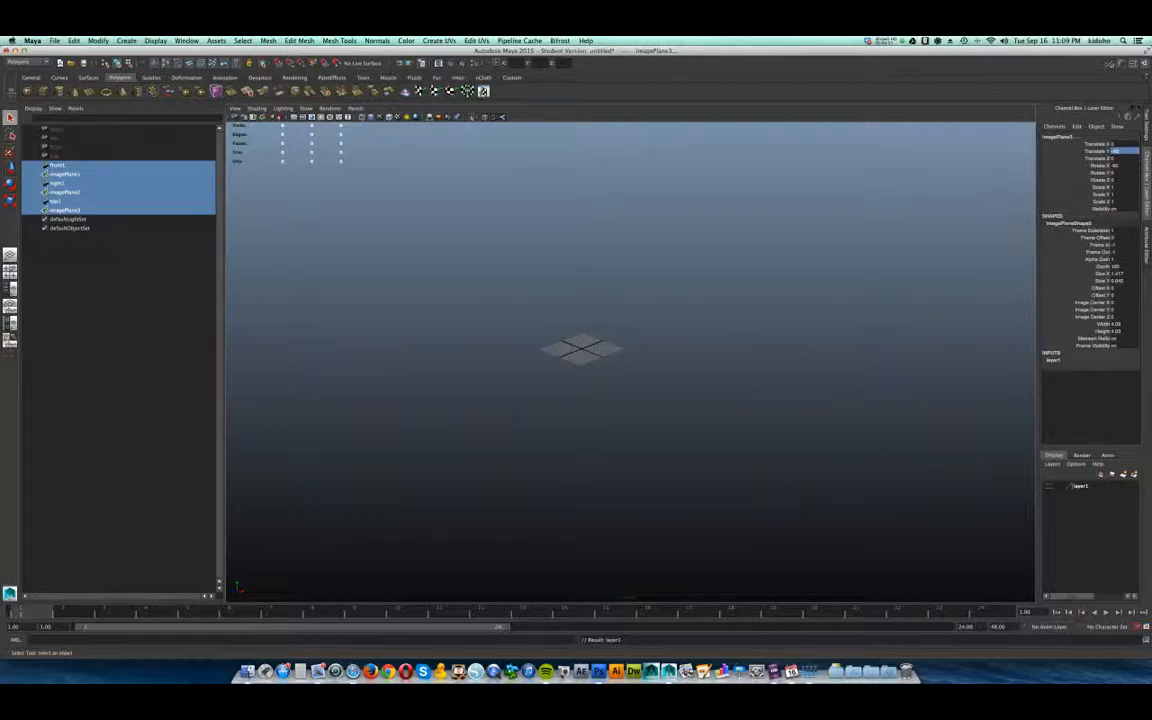
{"action": "left_click", "coordinate": [1049, 486]}
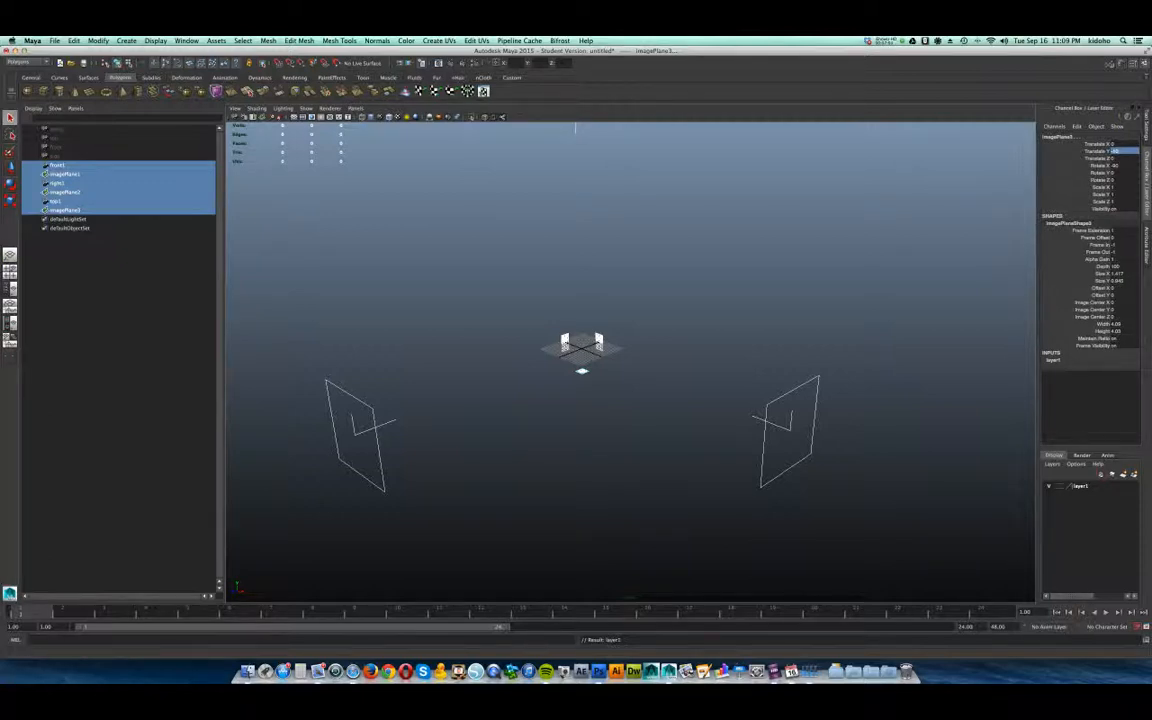
- Set the new display layer to Reference mode and test whether its image planes can still be selected in the viewport
{"action": "left_click", "coordinate": [1060, 486]}
{"action": "left_click", "coordinate": [1060, 486]}
{"action": "left_click", "coordinate": [524, 296]}
{"action": "left_click_drag", "start_coordinate": [524, 296], "coordinate": [660, 387]}
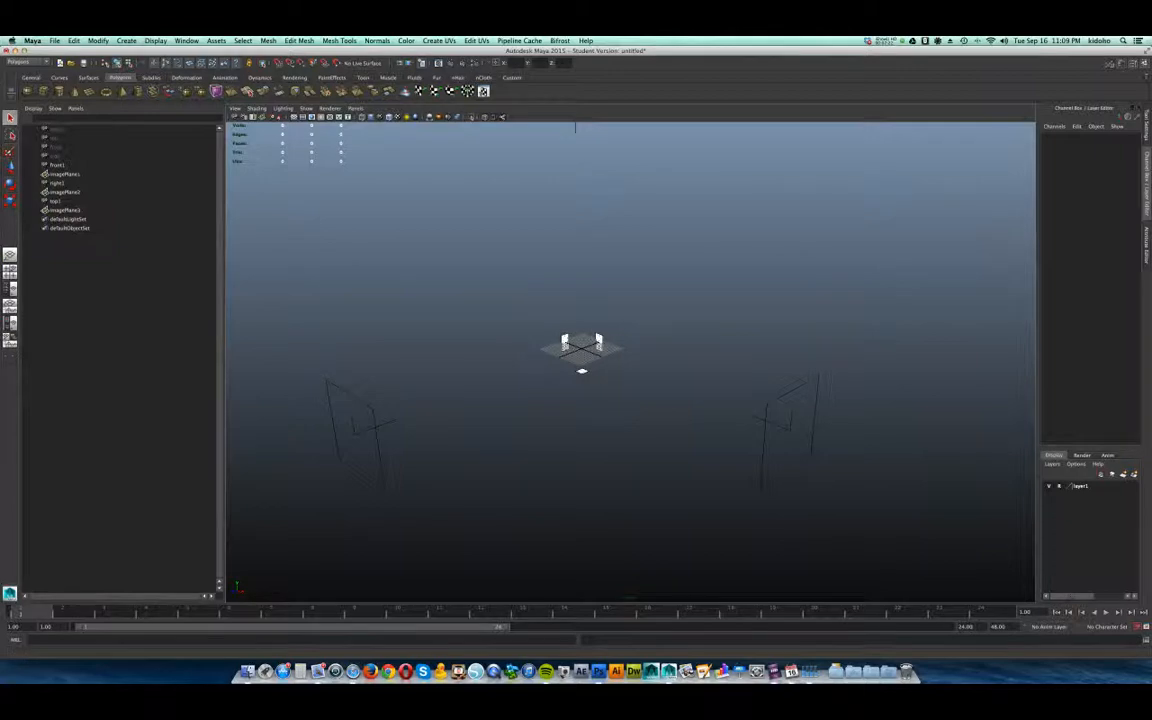
- Try to box-select the locked reference image planes in the perspective view
{"action": "left_click_drag", "start_coordinate": [576, 300], "coordinate": [664, 350]}
{"action": "left_click_drag", "start_coordinate": [375, 468], "coordinate": [562, 383]}
{"action": "left_click_drag", "start_coordinate": [627, 468], "coordinate": [777, 430]}
- Show the four-view layout and frame the three image planes and grid closer in the perspective view
{"action": "scroll", "coordinate": [630, 361], "scroll_direction": "up", "scroll_amount": 5}
{"action": "scroll", "coordinate": [630, 361], "scroll_direction": "down", "scroll_amount": 4}
{"action": "scroll", "coordinate": [630, 361], "scroll_direction": "up", "scroll_amount": 5}
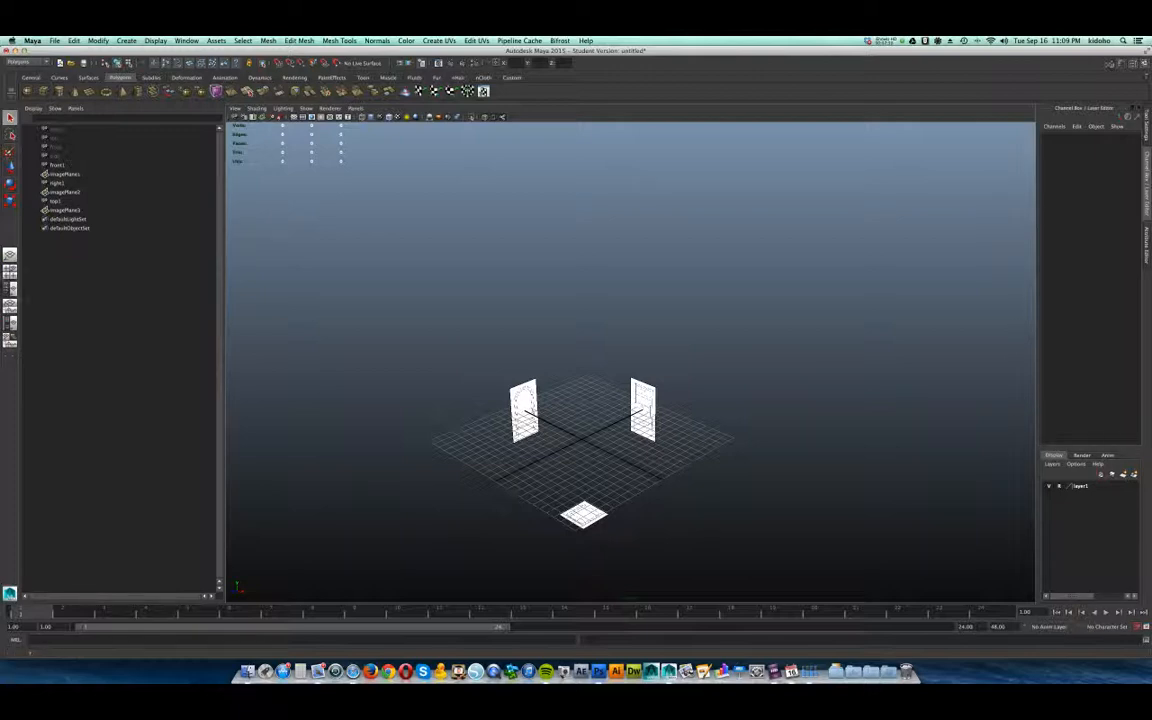
{"action": "left_click", "coordinate": [10, 271]}
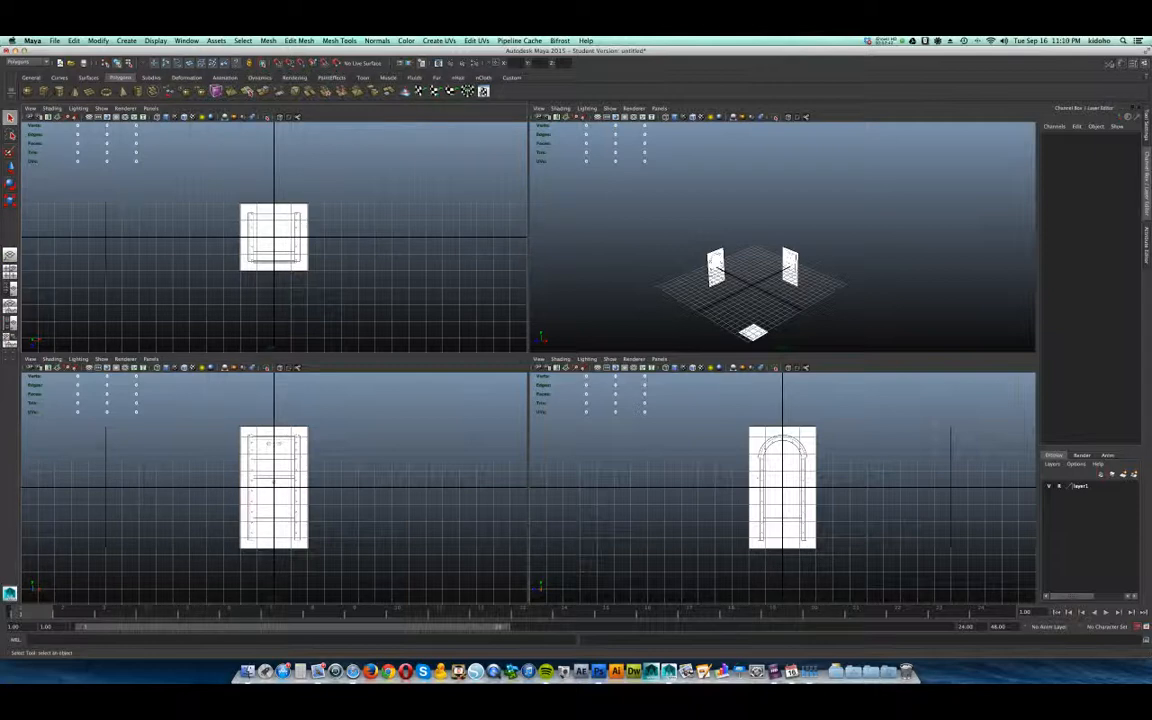
{"action": "middle_click_drag", "start_coordinate": [670, 225], "coordinate": [668, 185], "text": "alt"}
{"action": "right_click_drag", "start_coordinate": [668, 185], "coordinate": [740, 190], "text": "alt"}
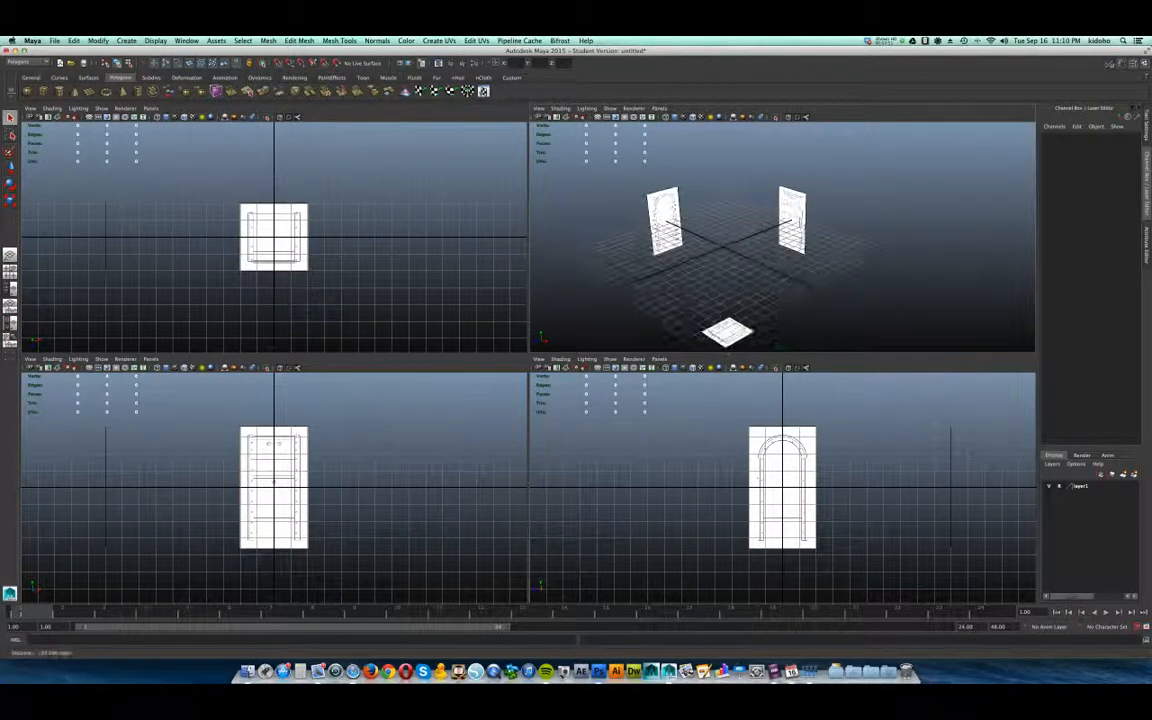
{"action": "middle_click_drag", "start_coordinate": [648, 185], "coordinate": [680, 163], "text": "alt"}
{"action": "right_click_drag", "start_coordinate": [681, 163], "coordinate": [725, 165], "text": "alt"}
{"action": "middle_click_drag", "start_coordinate": [705, 170], "coordinate": [723, 163], "text": "alt"}
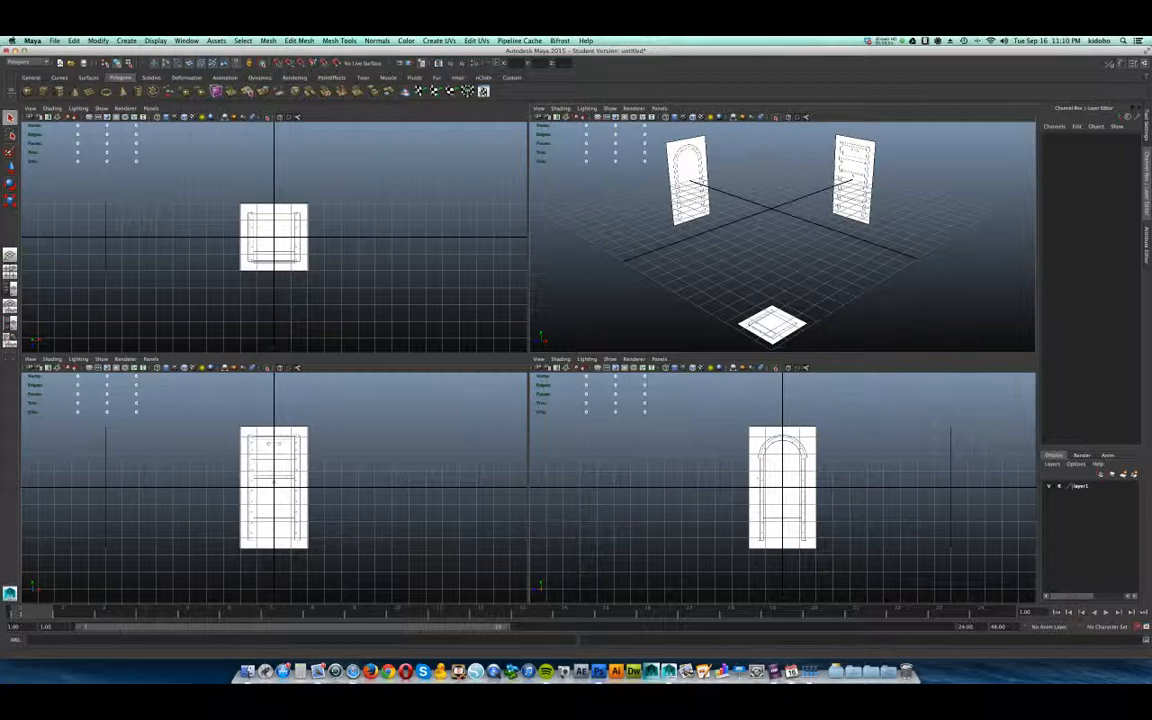
- Maximize the side view with the arched outline and draw a polygon plane over the straight-sided body below the arch
{"action": "key", "text": "space"}
{"action": "scroll", "coordinate": [528, 362], "scroll_direction": "up", "scroll_amount": 5}
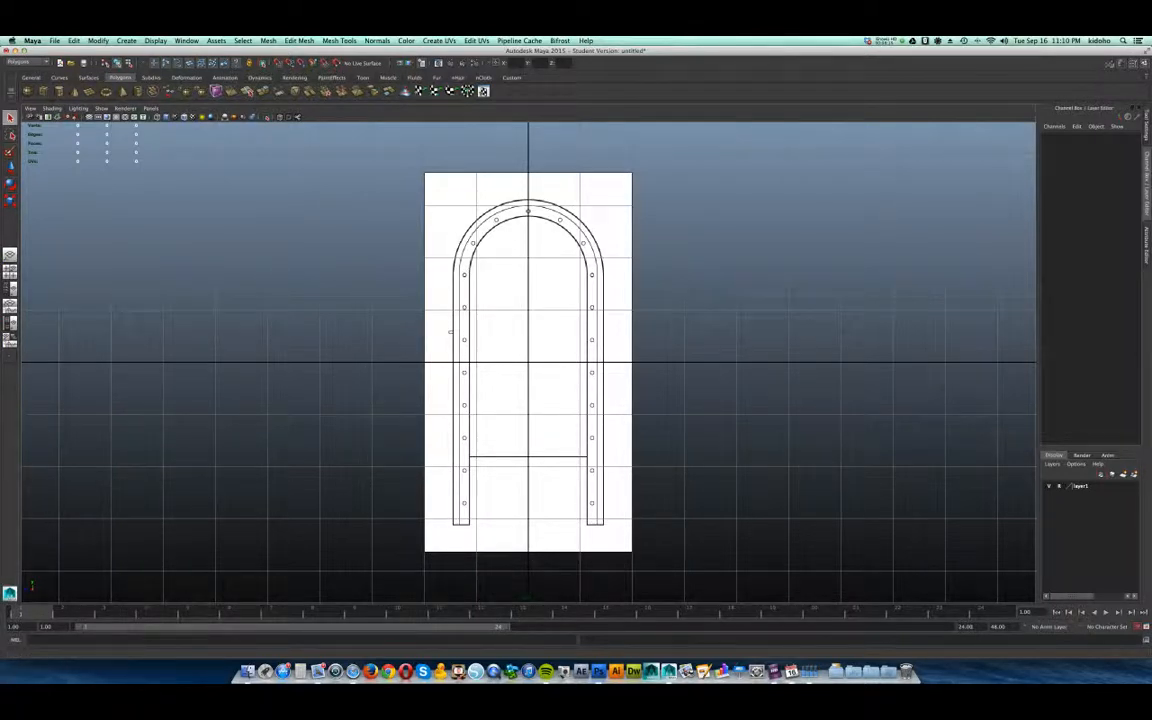
{"action": "left_click", "coordinate": [89, 91]}
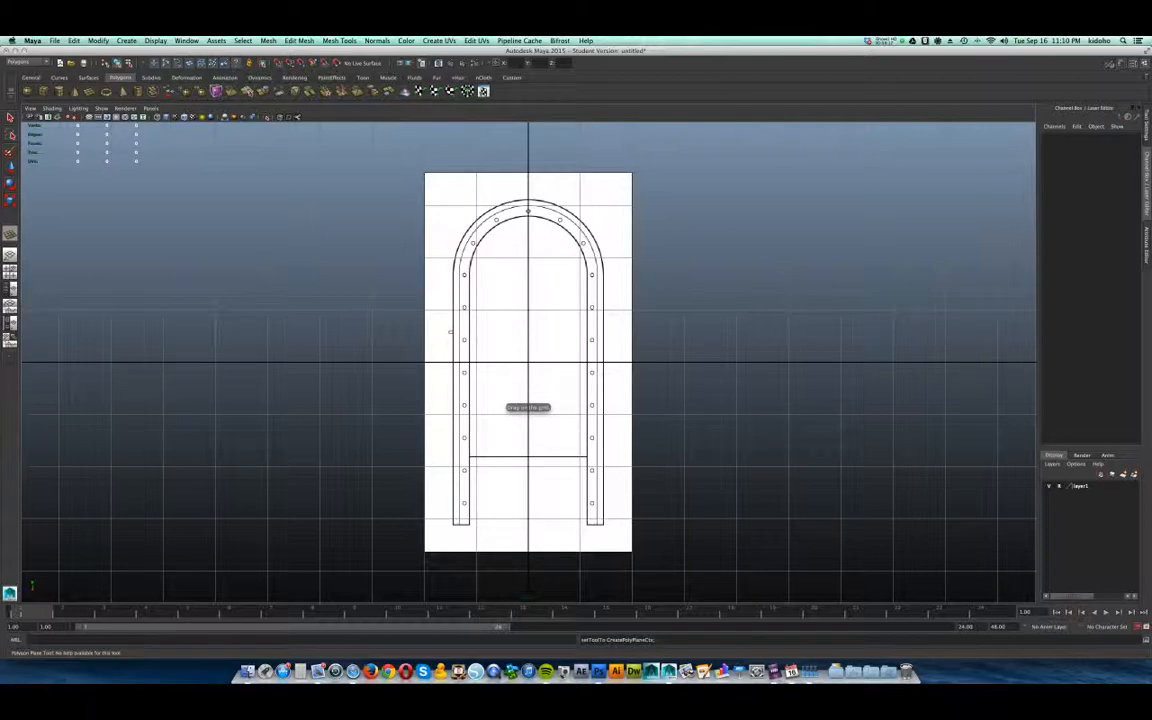
{"action": "left_click_drag", "start_coordinate": [455, 273], "coordinate": [601, 449]}
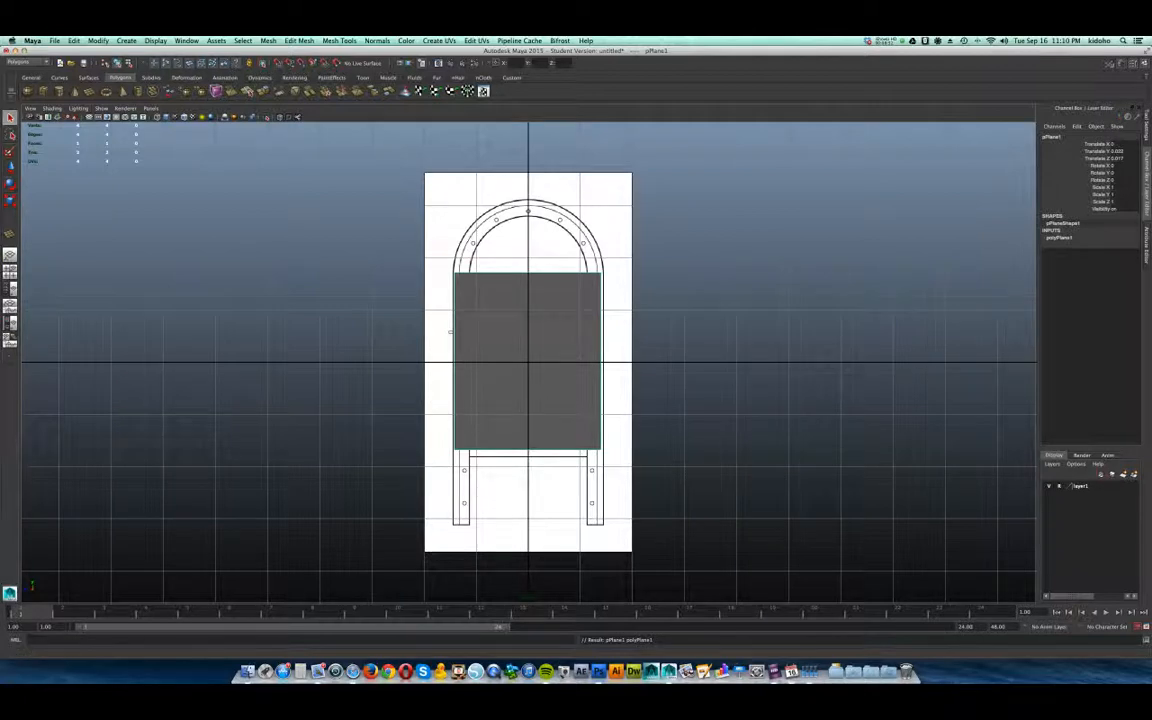
- Turn on X-Ray shading in the side view and deselect the polygon plane
{"action": "left_click", "coordinate": [51, 108]}
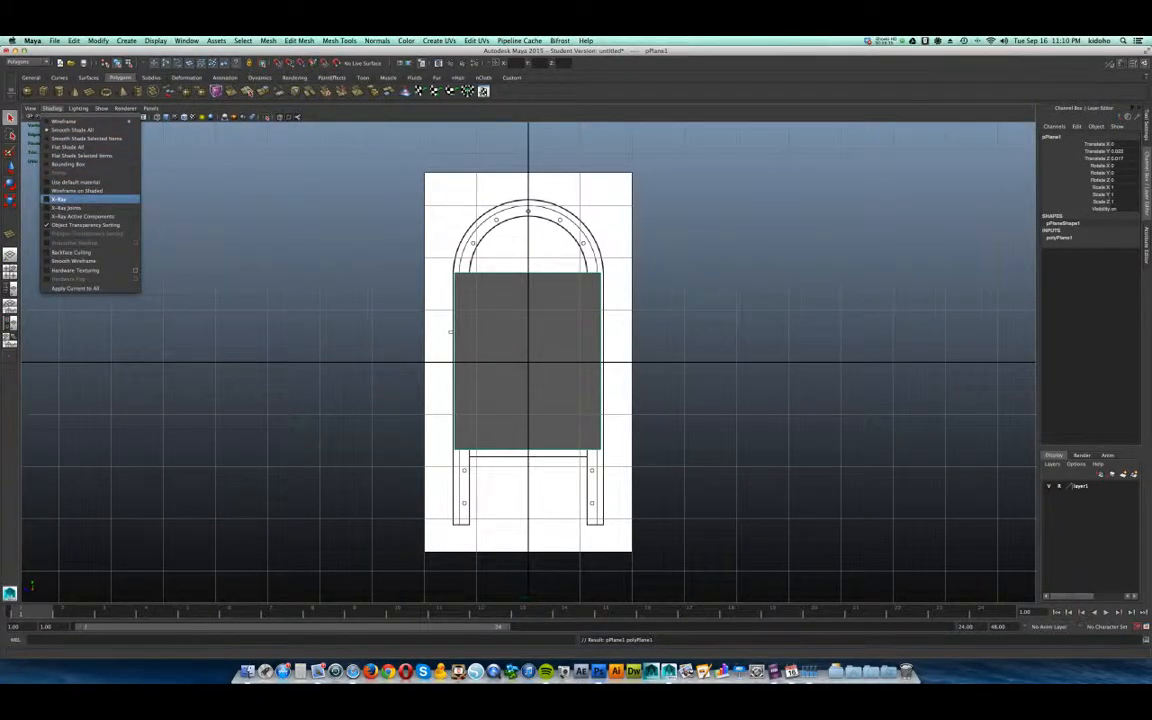
{"action": "left_click", "coordinate": [60, 199]}
{"action": "left_click", "coordinate": [450, 332]}
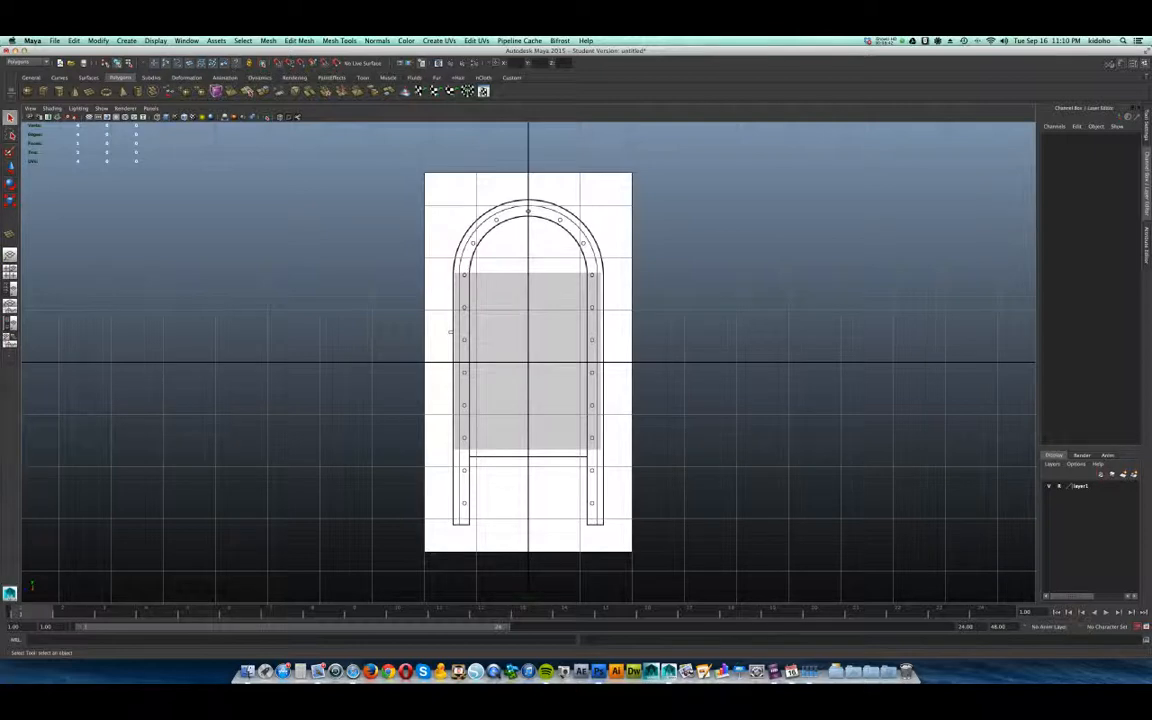
- Select the polygon plane and move it to about Translate Y 0.14 and Translate Z -0.08, aligning its top with the arch's base
{"action": "left_click", "coordinate": [450, 332]}
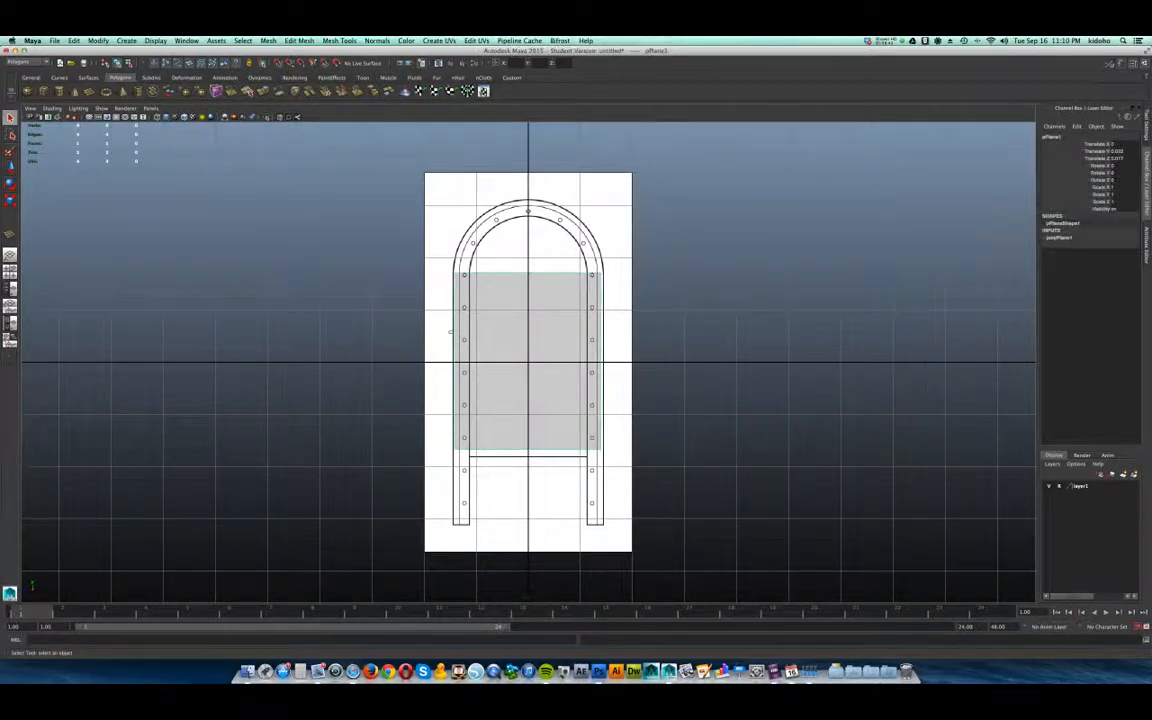
{"action": "key", "text": "w"}
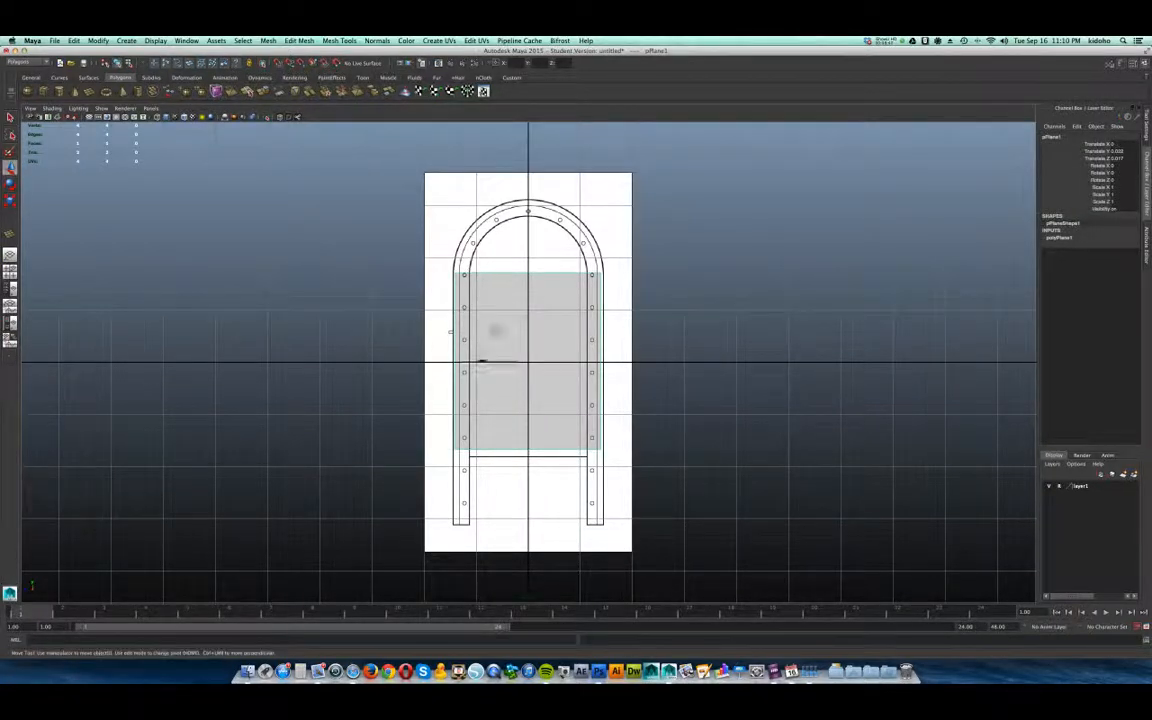
{"action": "mouse_move", "coordinate": [528, 362]}
{"action": "left_mouse_down"}
{"action": "mouse_move", "coordinate": [555, 347]}
{"action": "mouse_move", "coordinate": [533, 356]}
{"action": "left_mouse_up"}
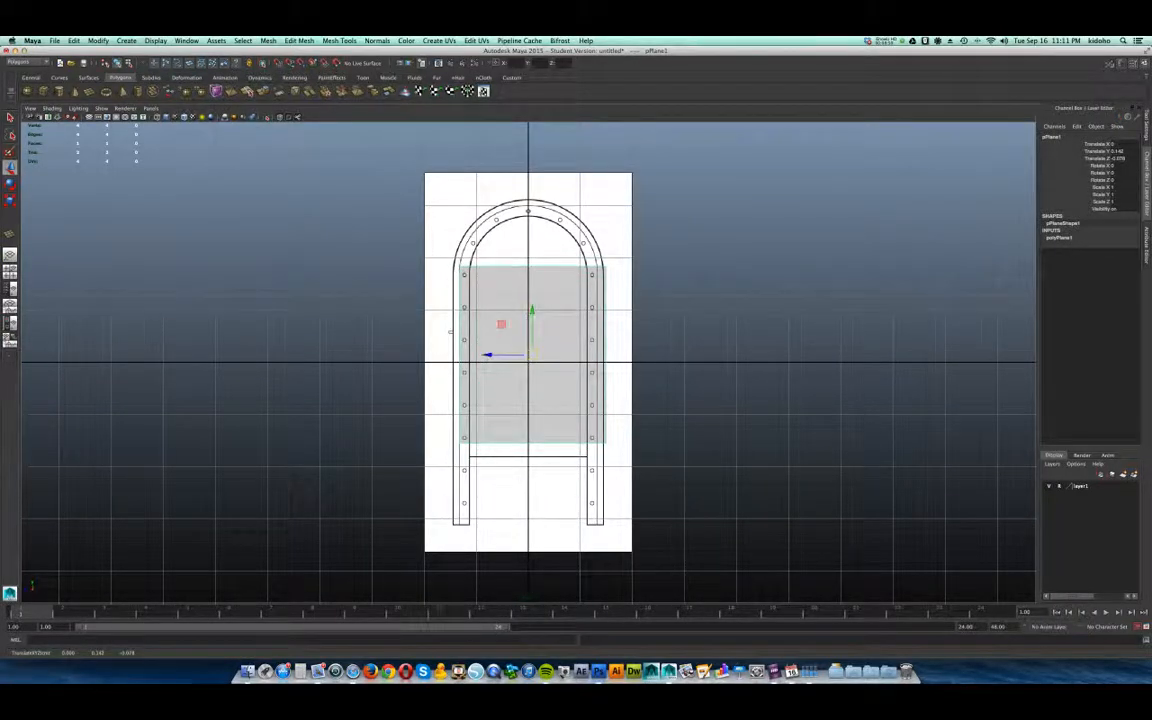
- Switch the plane to edge selection and move its right edge onto the outer right line of the mailbox outline
{"action": "right_click", "coordinate": [569, 290]}
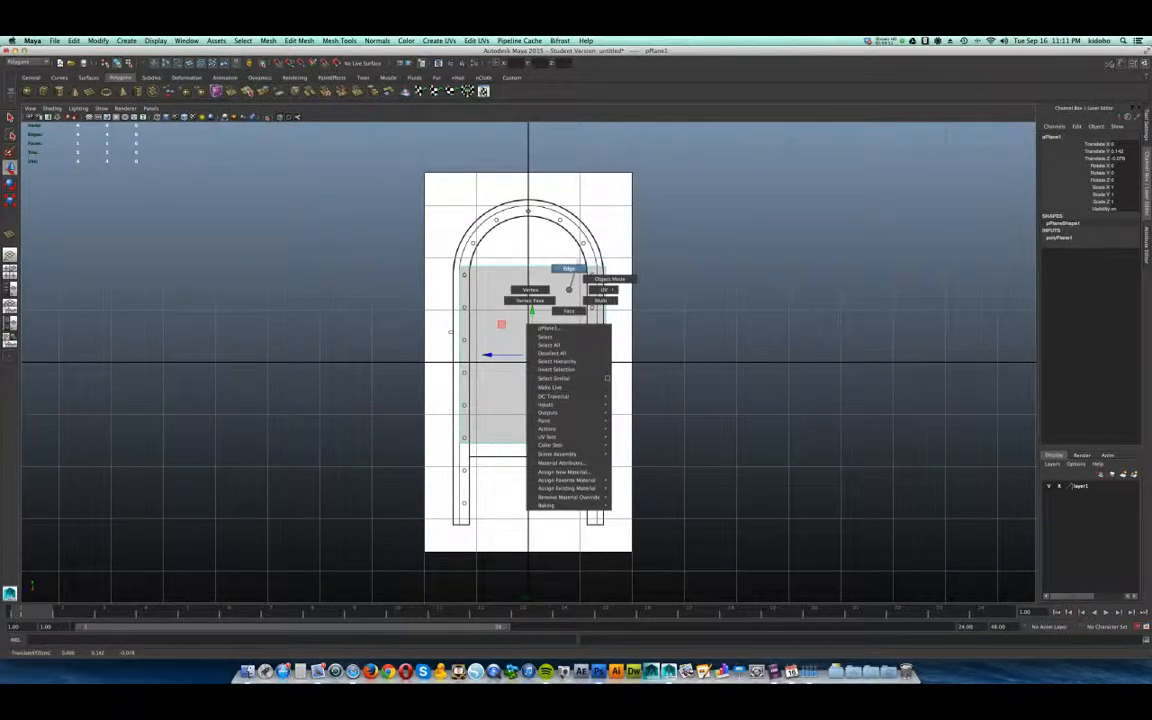
{"action": "left_click", "coordinate": [610, 279]}
{"action": "left_click", "coordinate": [605, 345]}
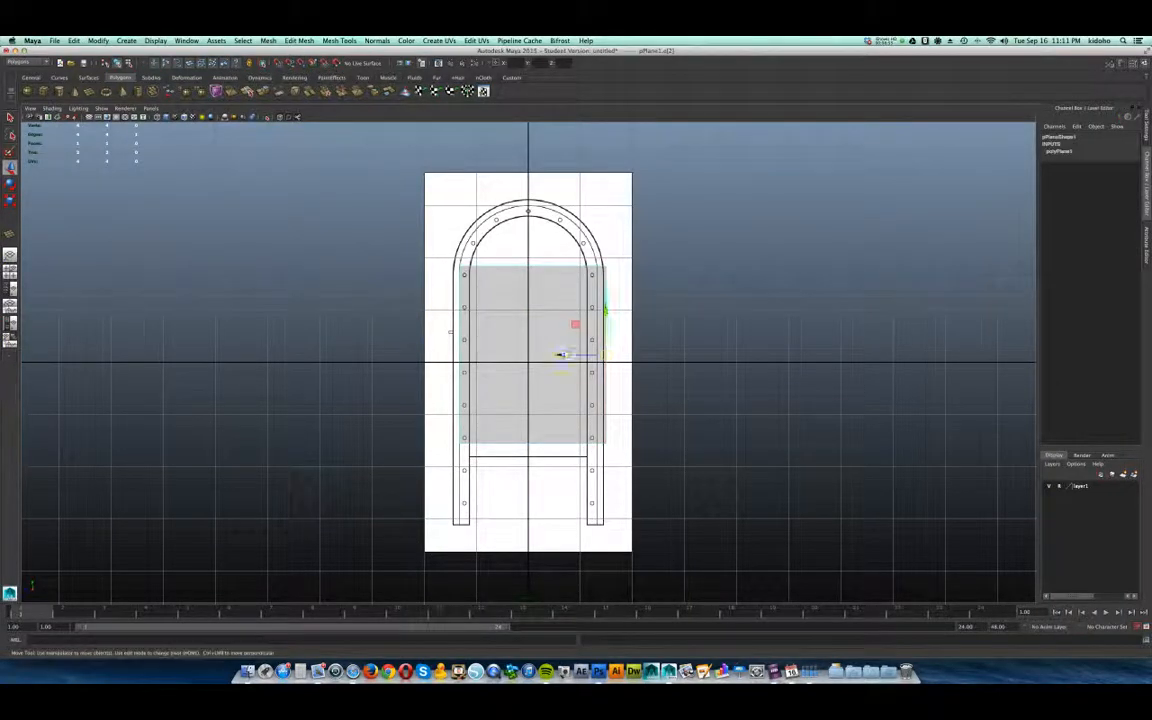
{"action": "left_click_drag", "start_coordinate": [563, 355], "coordinate": [561, 355]}
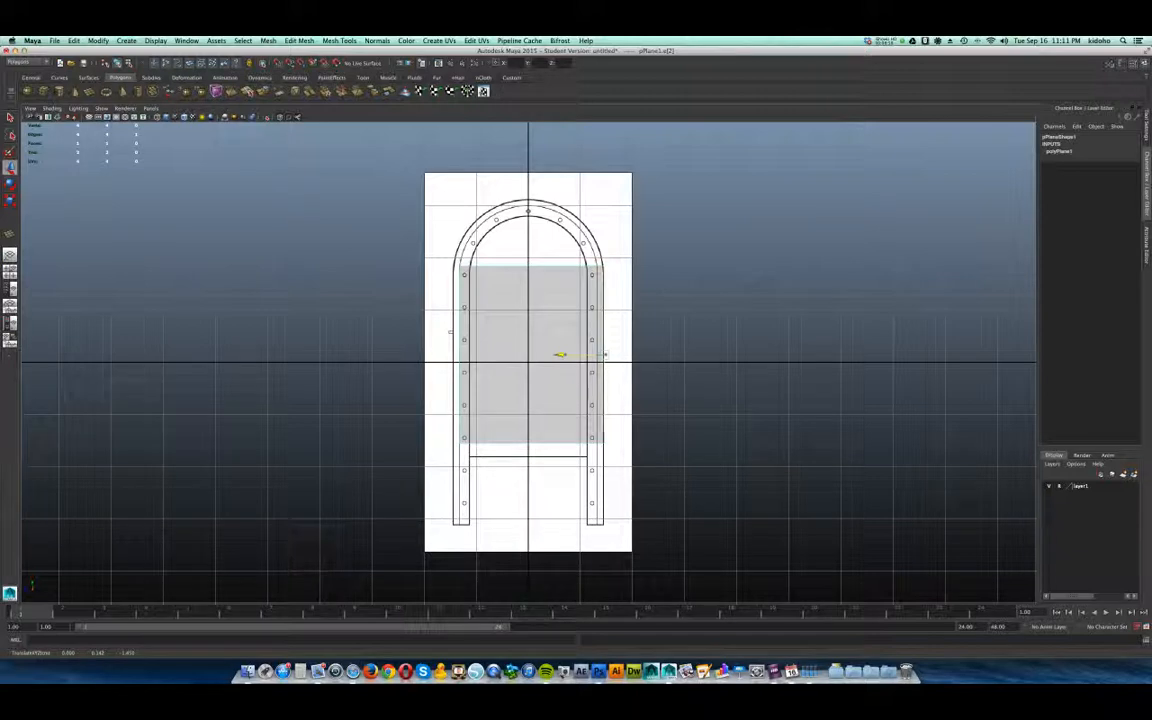
- Move the plane's left edge outward onto the outer left line of the mailbox outline
{"action": "scroll", "coordinate": [528, 360], "scroll_direction": "up", "scroll_amount": 3}
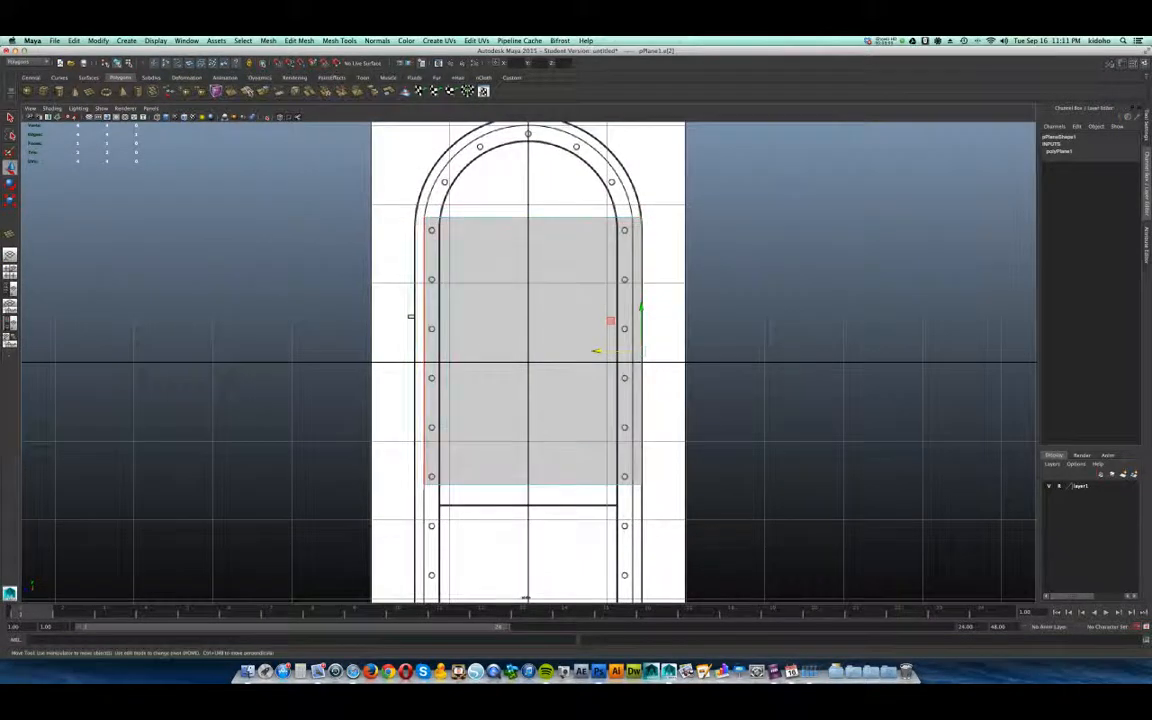
{"action": "left_click", "coordinate": [424, 368]}
{"action": "left_click_drag", "start_coordinate": [379, 351], "coordinate": [372, 351]}
{"action": "scroll", "coordinate": [640, 345], "scroll_direction": "down", "scroll_amount": 3}
{"action": "scroll", "coordinate": [612, 330], "scroll_direction": "down", "scroll_amount": 1}
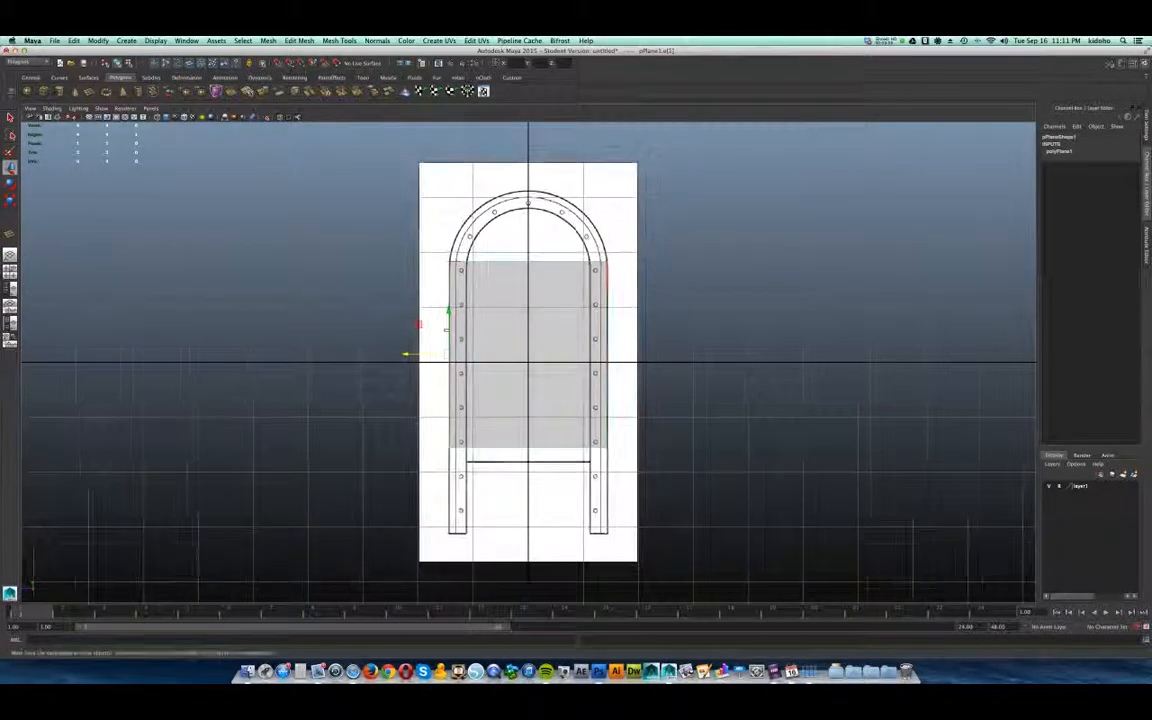